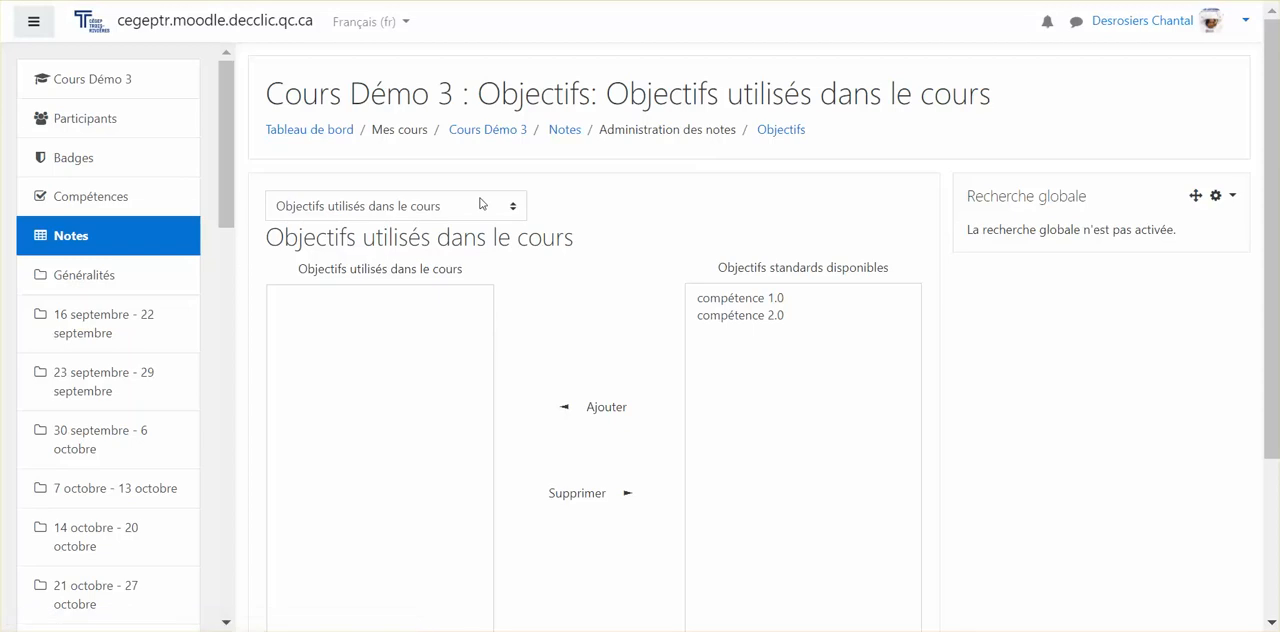
# Start a new objective for the course with the full name "Compétence bureautique - traitement texte niveau 0.1".
pyautogui.click(478, 210)
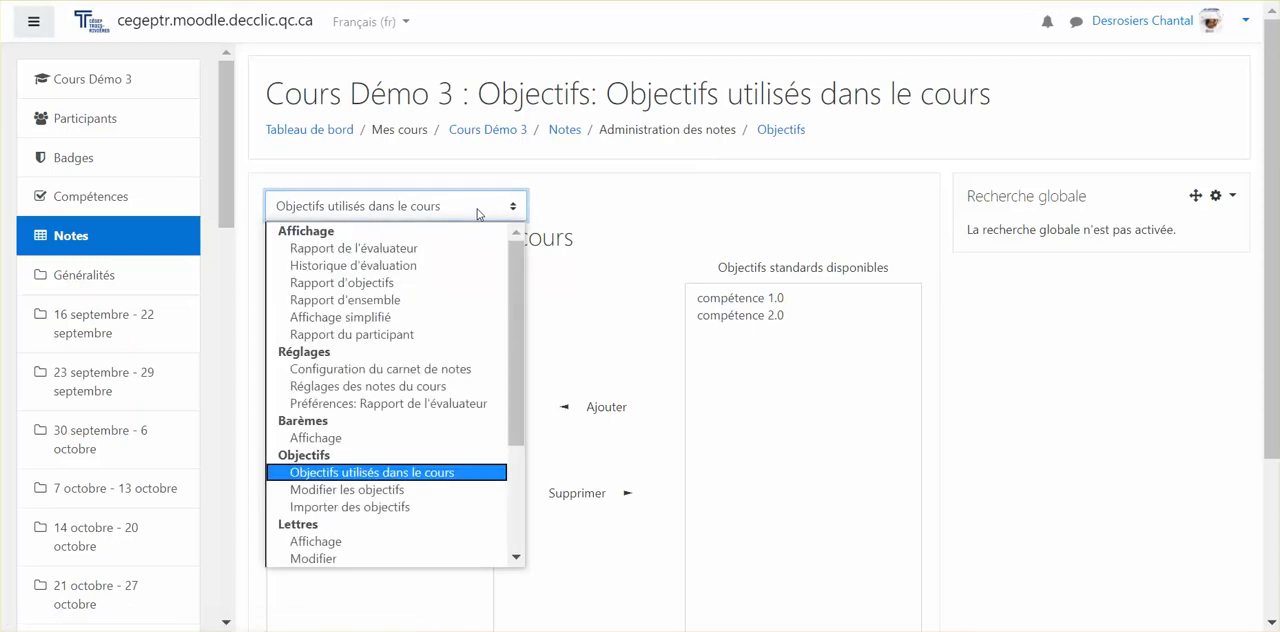
pyautogui.click(395, 490)
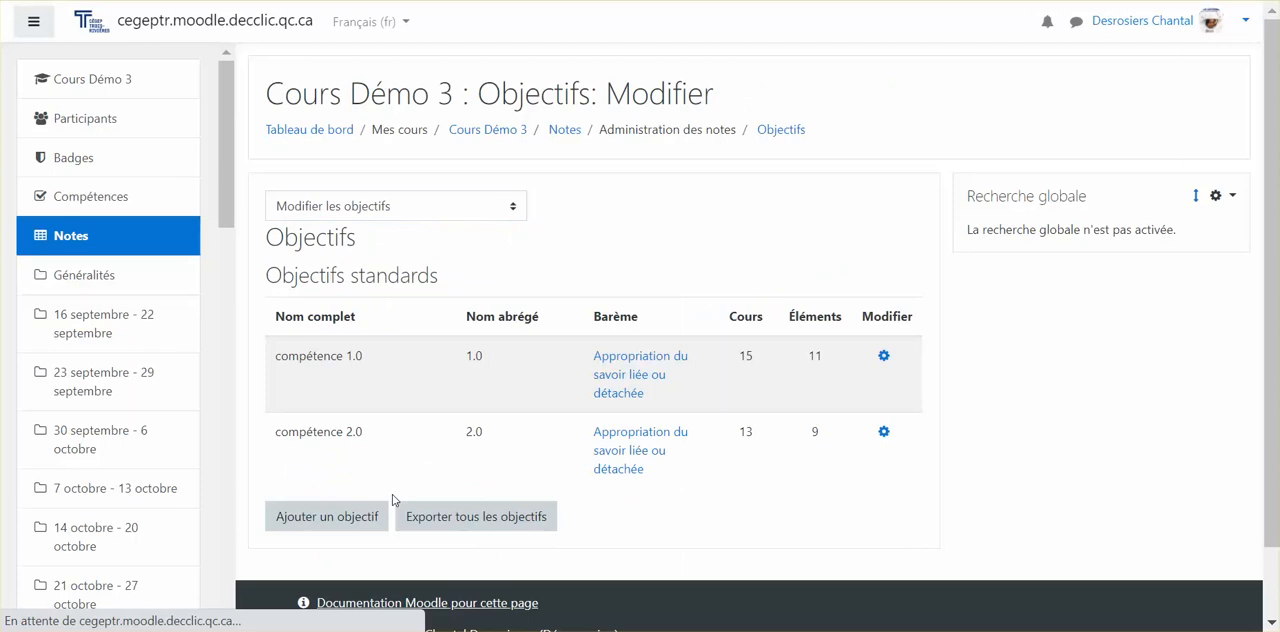
pyautogui.click(341, 526)
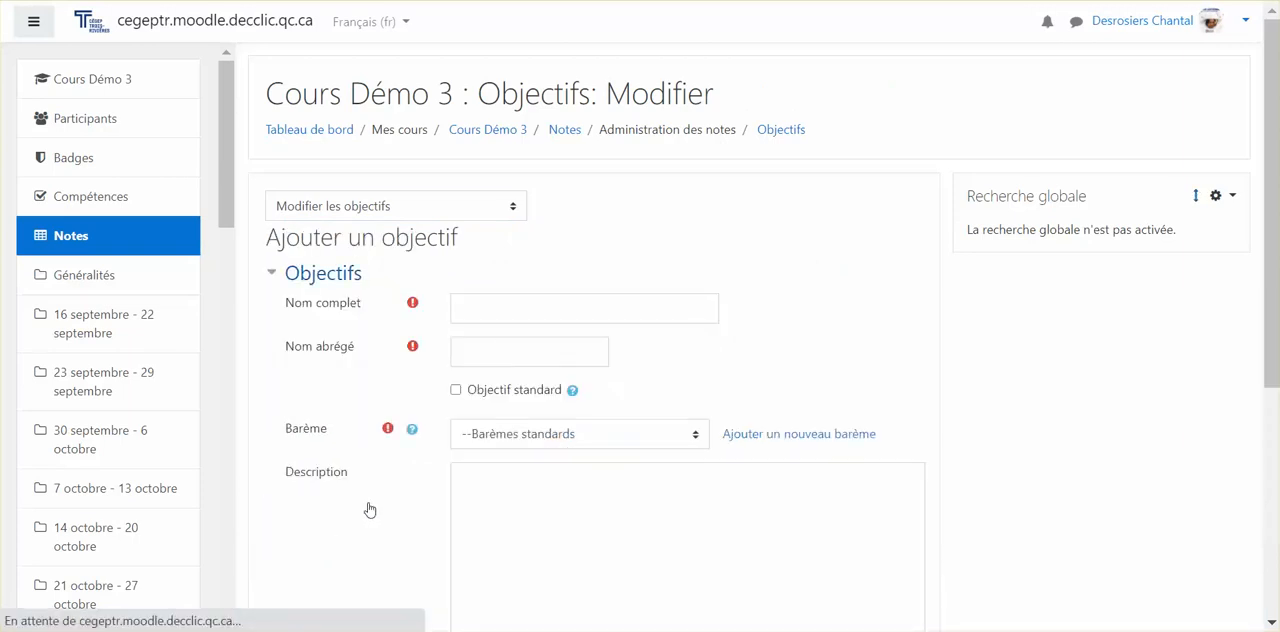
pyautogui.click(600, 312)
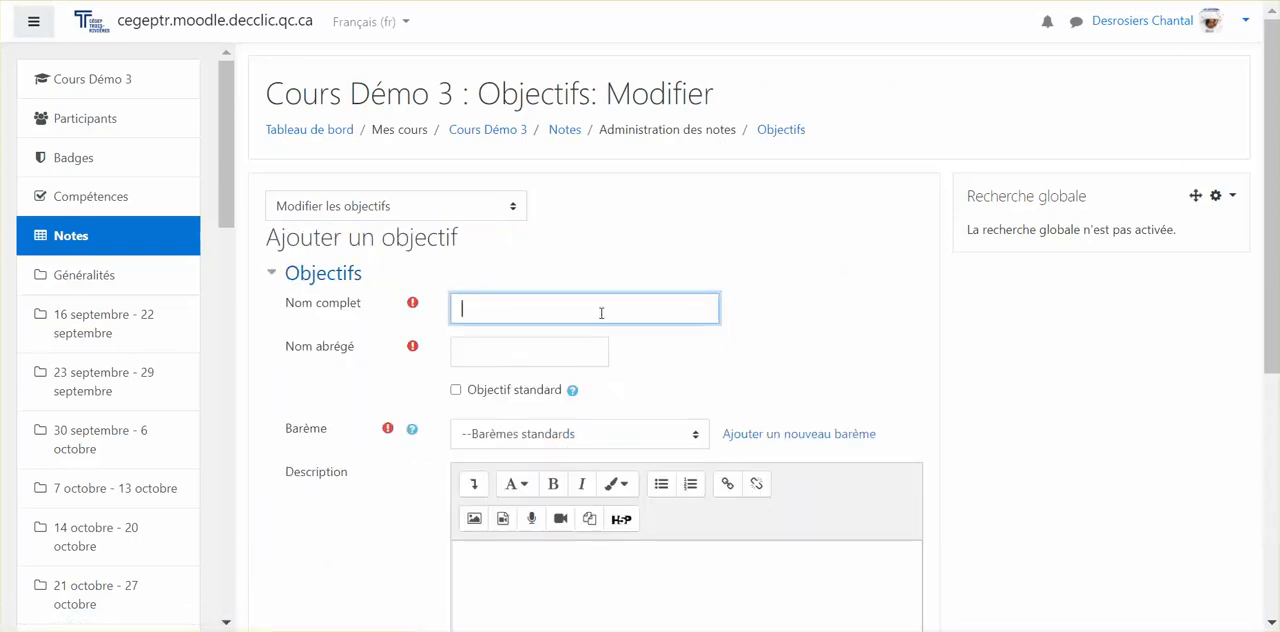
pyautogui.write('Cpm')
pyautogui.write('ompétence bureautique- traitement te')
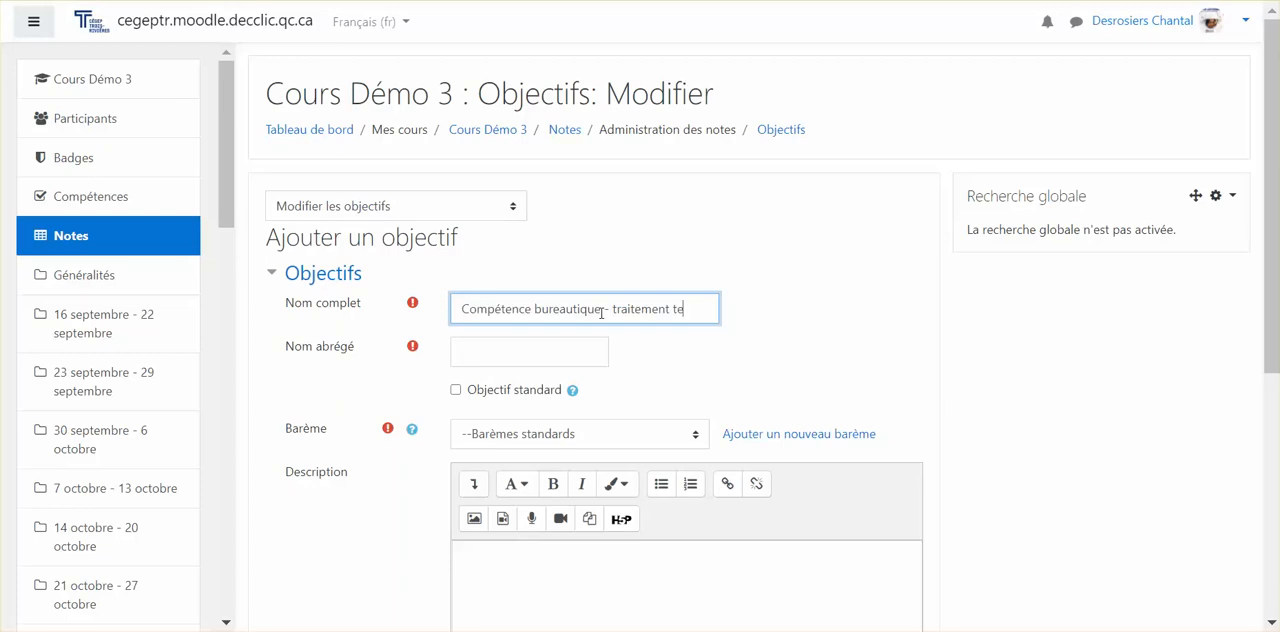
pyautogui.write('xte niveau ')
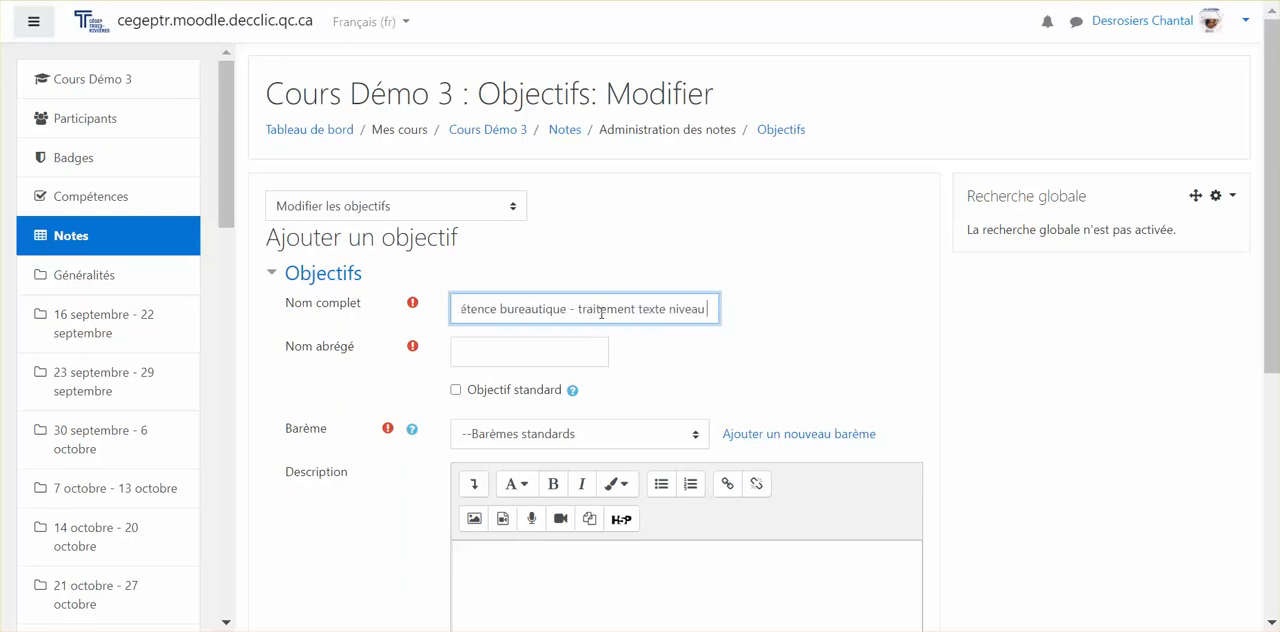
pyautogui.write('0,')
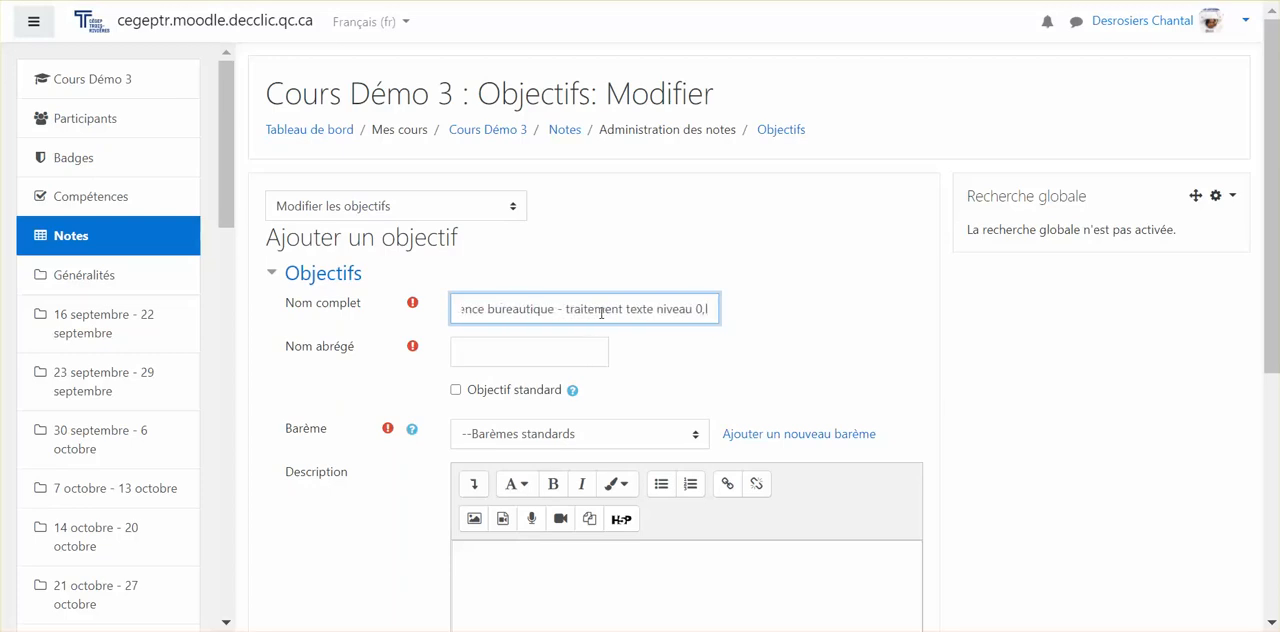
pyautogui.press('BackSpace')
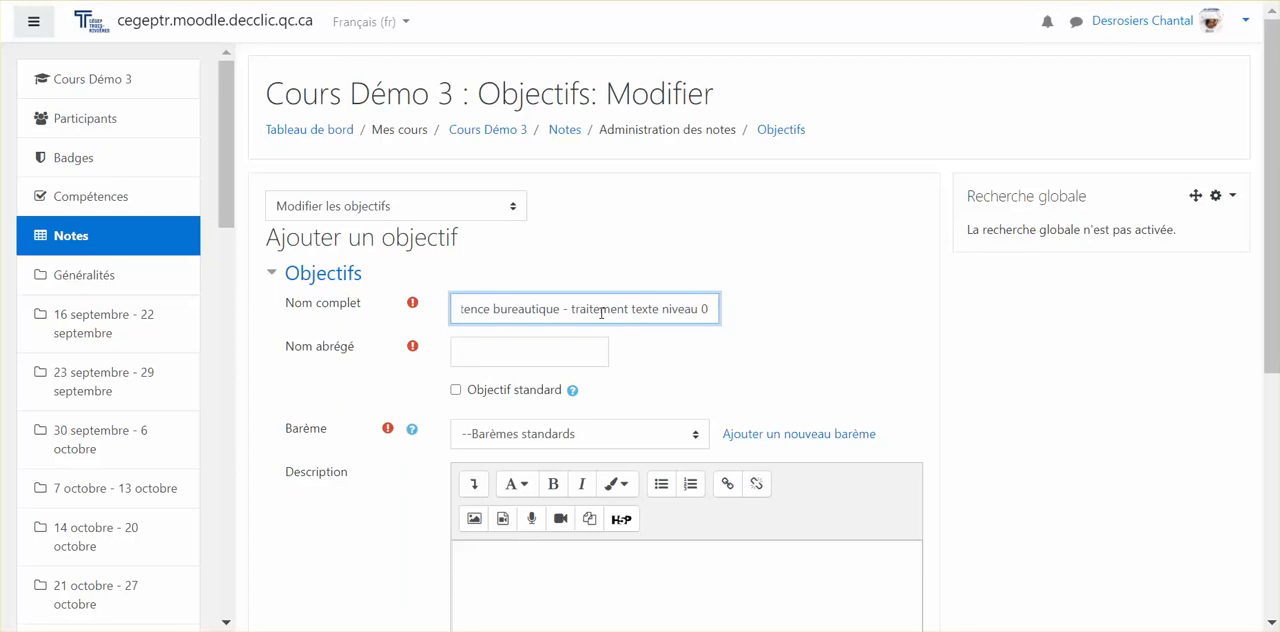
pyautogui.write('.1')
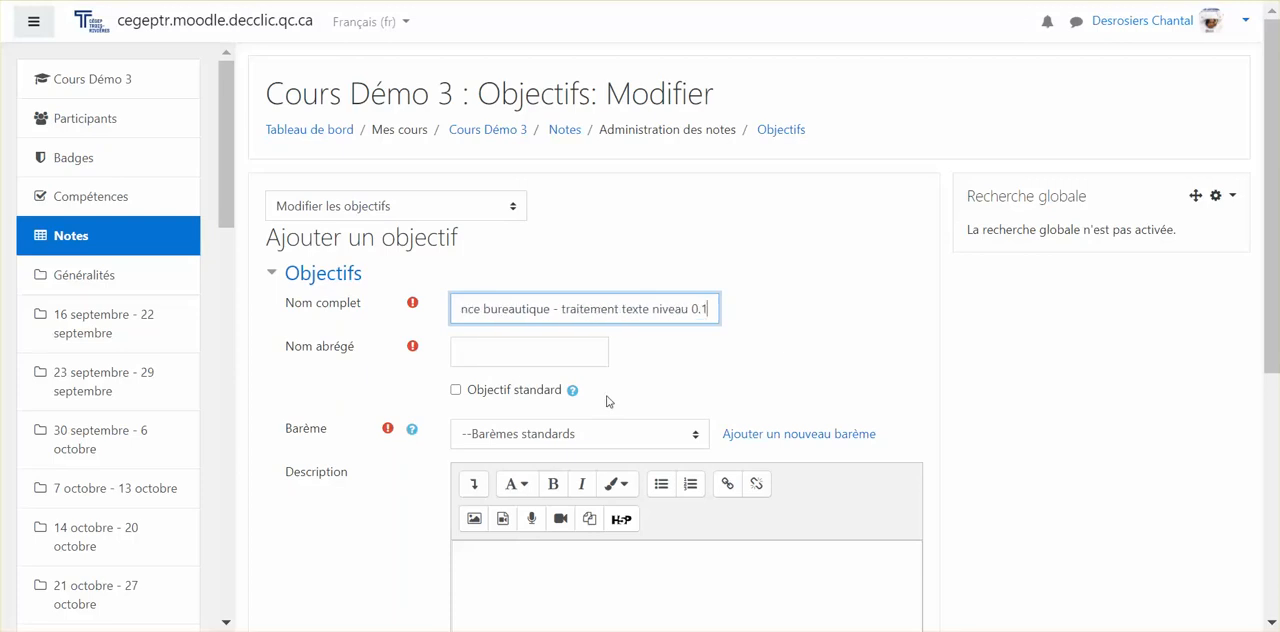
# Set the objective's short name to "Bureautique 0.1" and its scale to "Appropriation du savoir liée ou détachée".
pyautogui.click(533, 350)
pyautogui.write('Bureautique ')
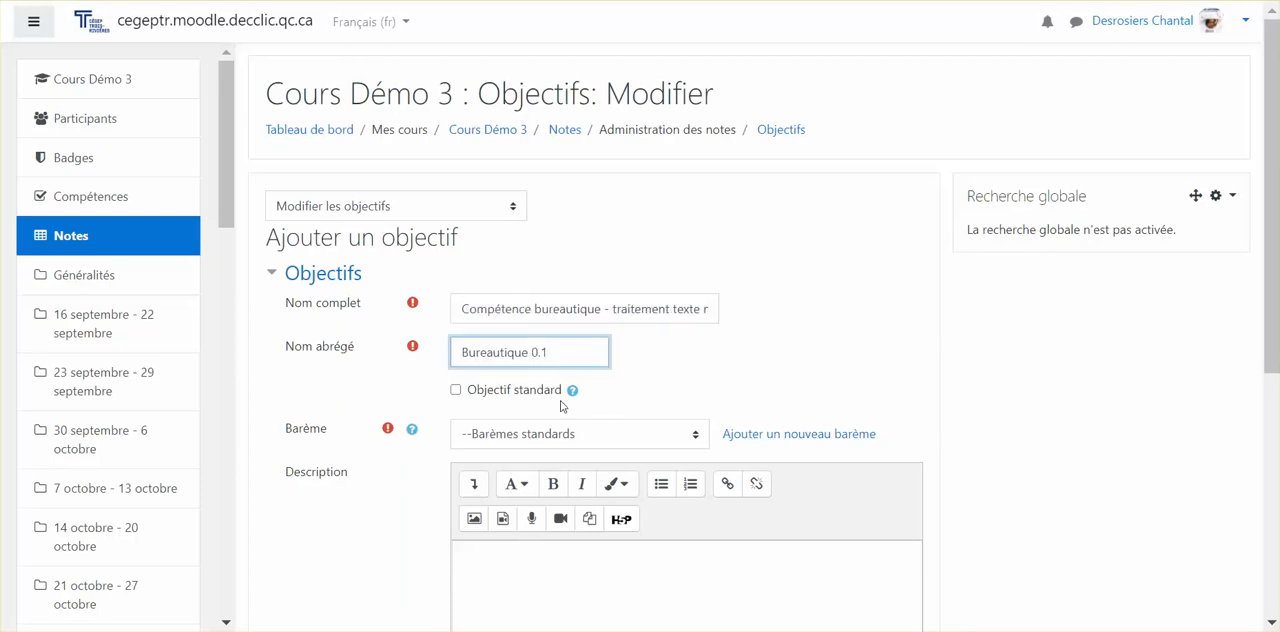
pyautogui.write('0.1')
pyautogui.scroll(-1, 561, 405)
pyautogui.click(543, 475)
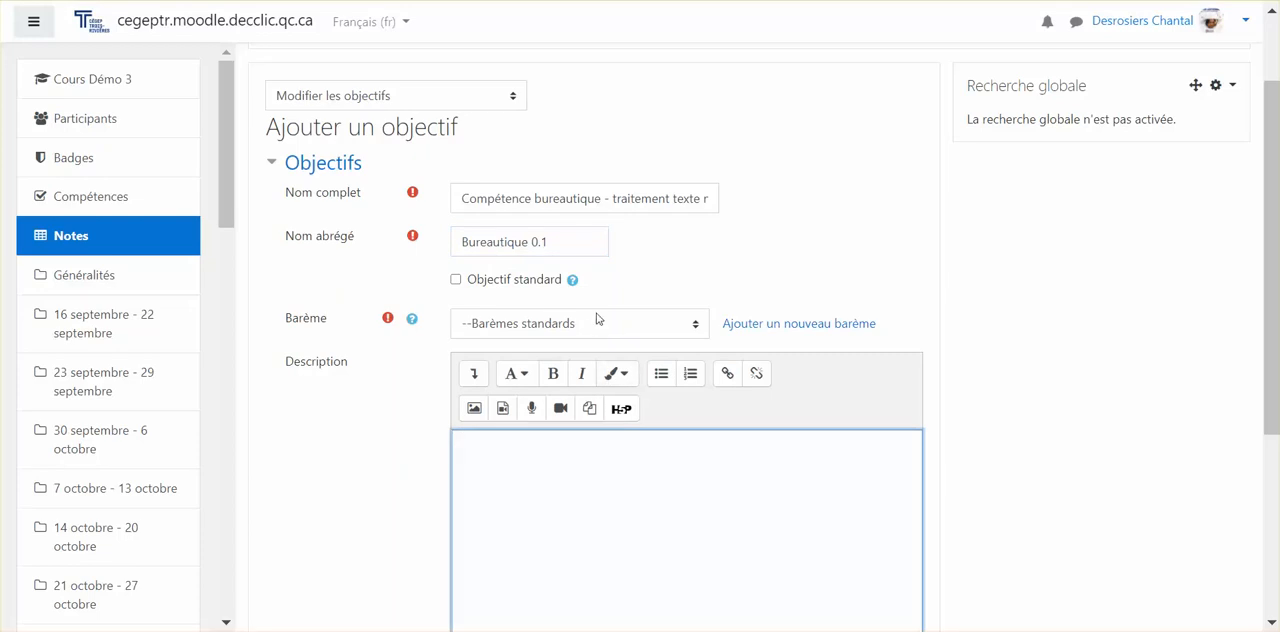
pyautogui.click(597, 320)
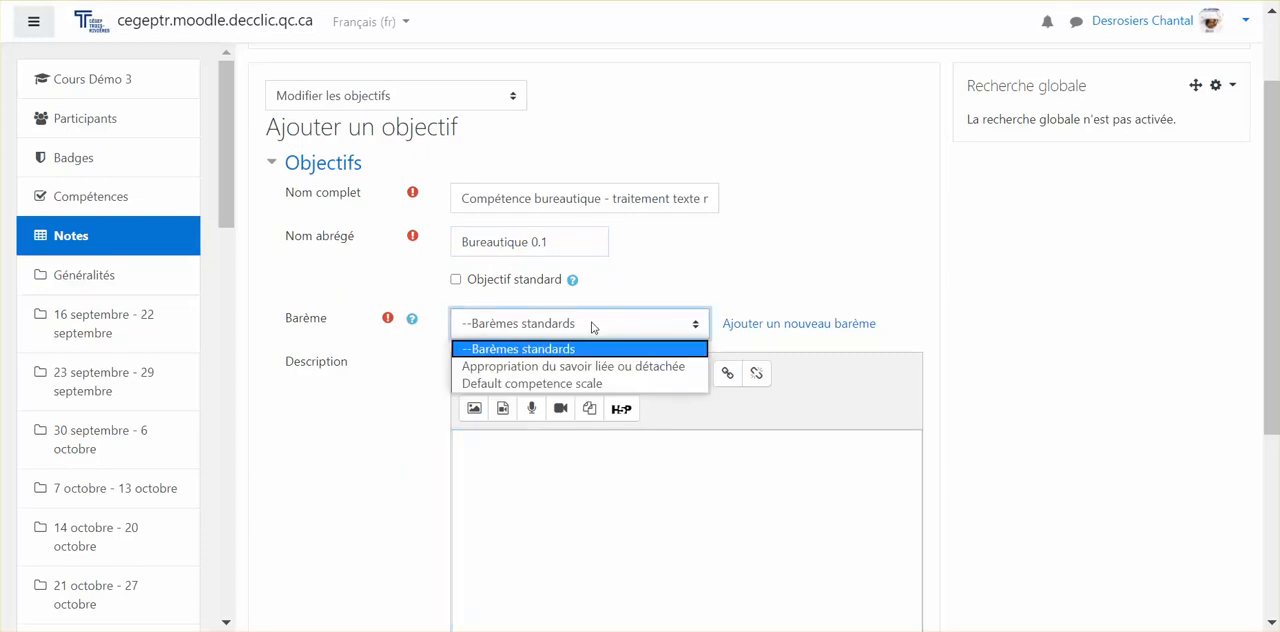
pyautogui.click(587, 373)
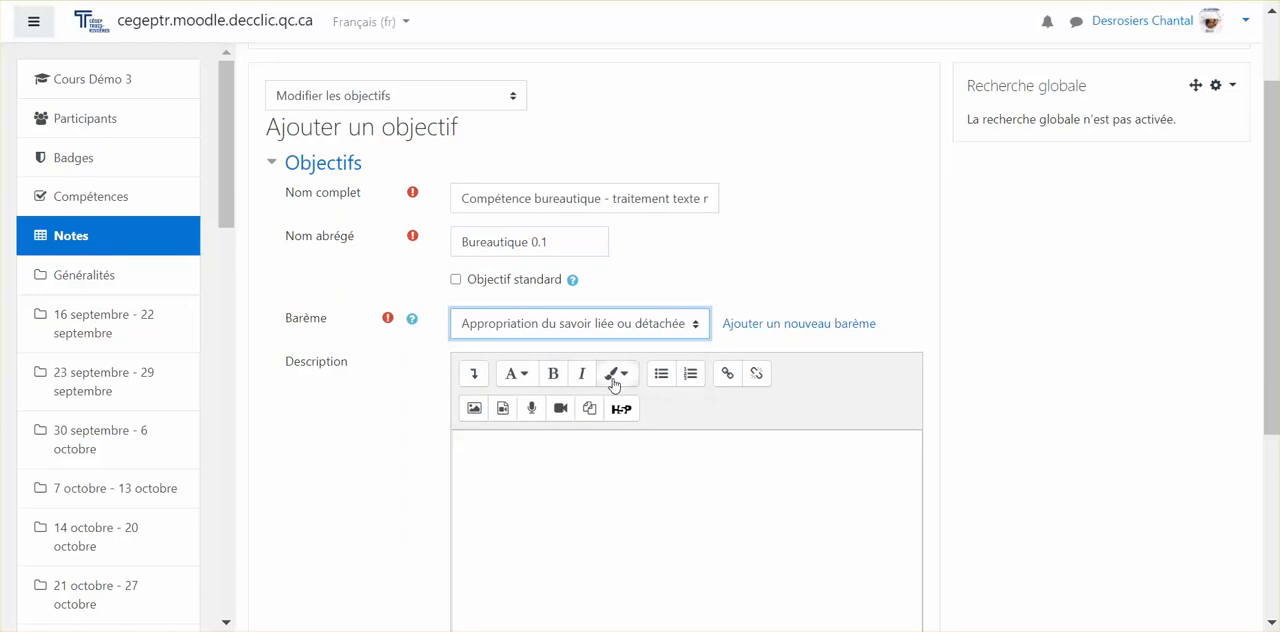
# Try to add a new scale, stay on the objective form instead, and save the objective.
pyautogui.click(758, 326)
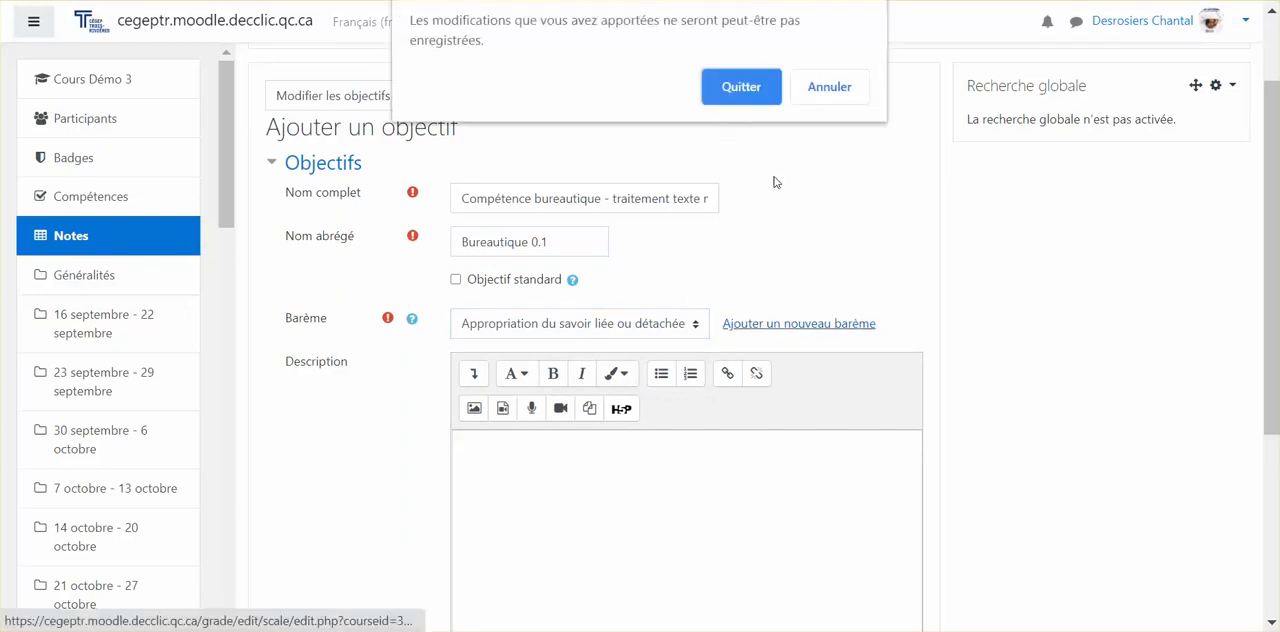
pyautogui.click(812, 88)
pyautogui.scroll(-3, 668, 343)
pyautogui.click(508, 403)
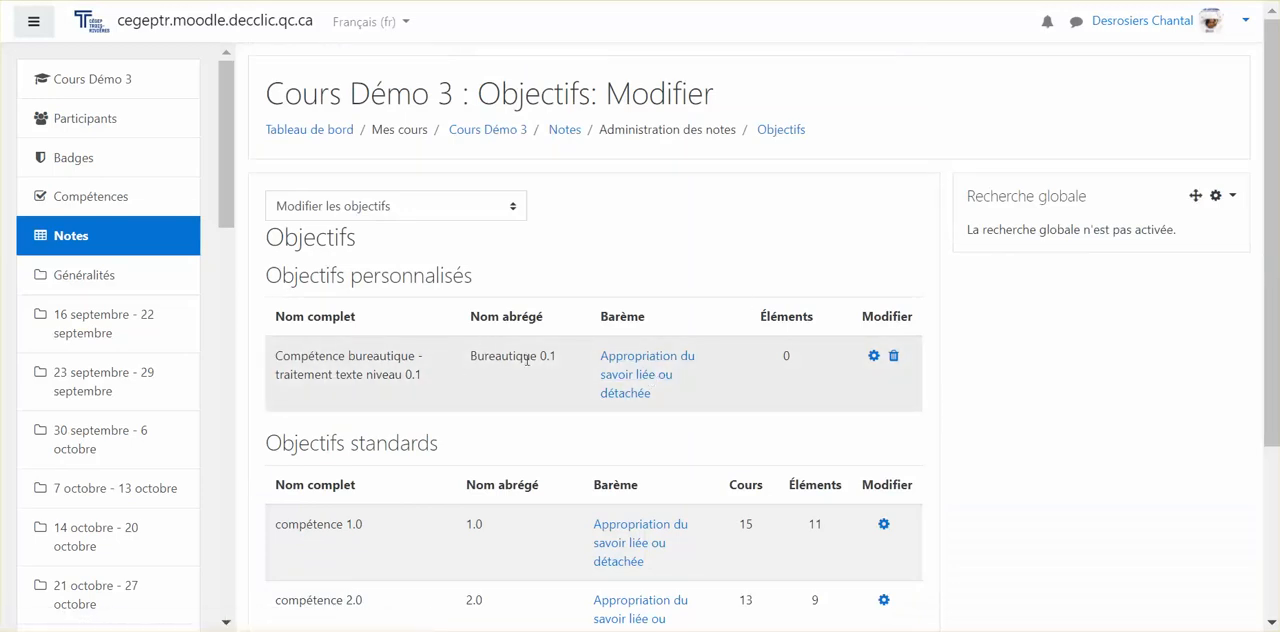
# Try to export all objectives to outcomes.csv, cancelling before the file is saved.
pyautogui.scroll(-3, 527, 358)
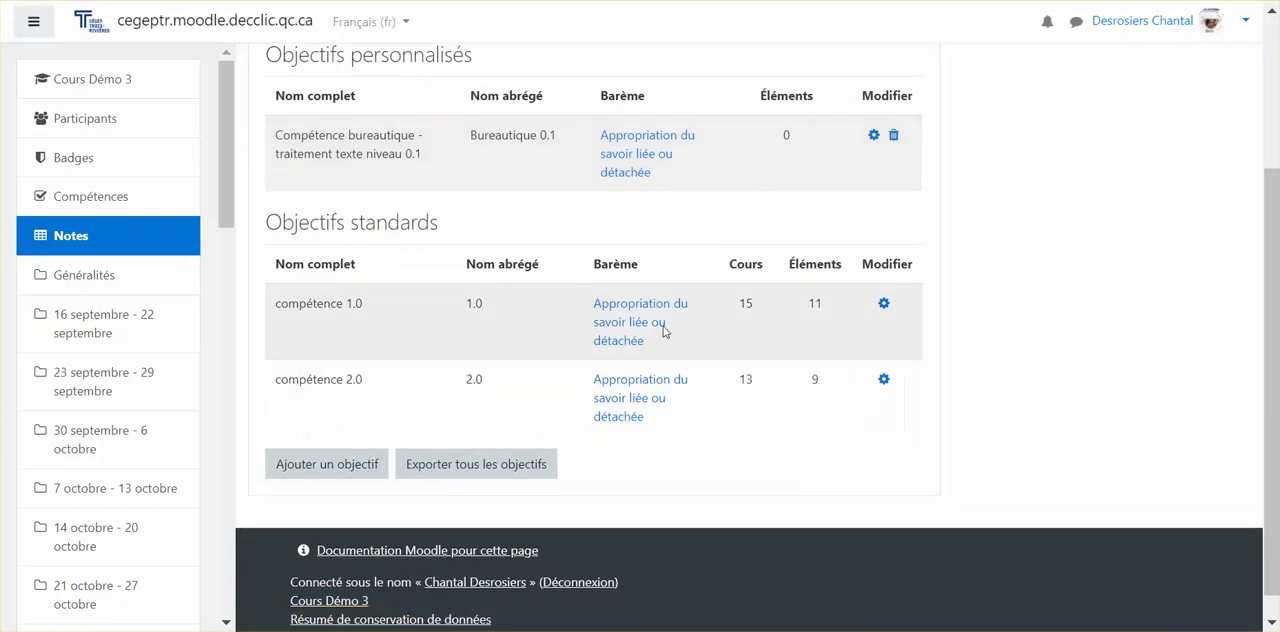
pyautogui.click(477, 474)
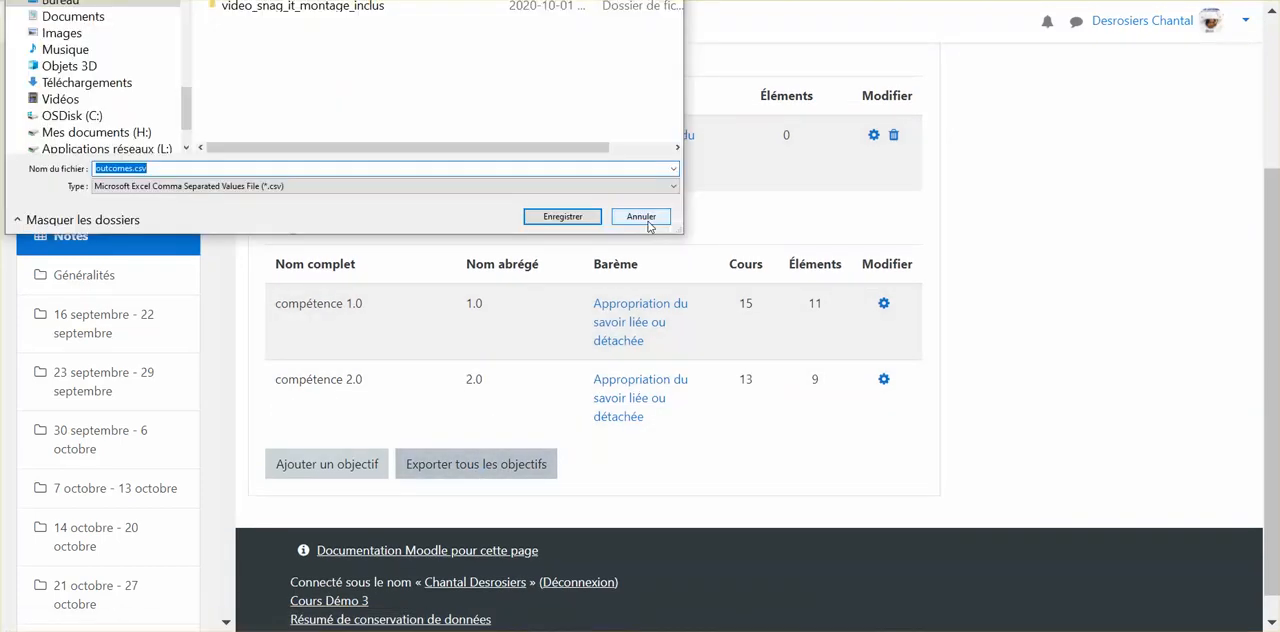
pyautogui.click(641, 217)
# Return to the objectives used in the course and open the page for importing objectives.
pyautogui.scroll(3, 646, 271)
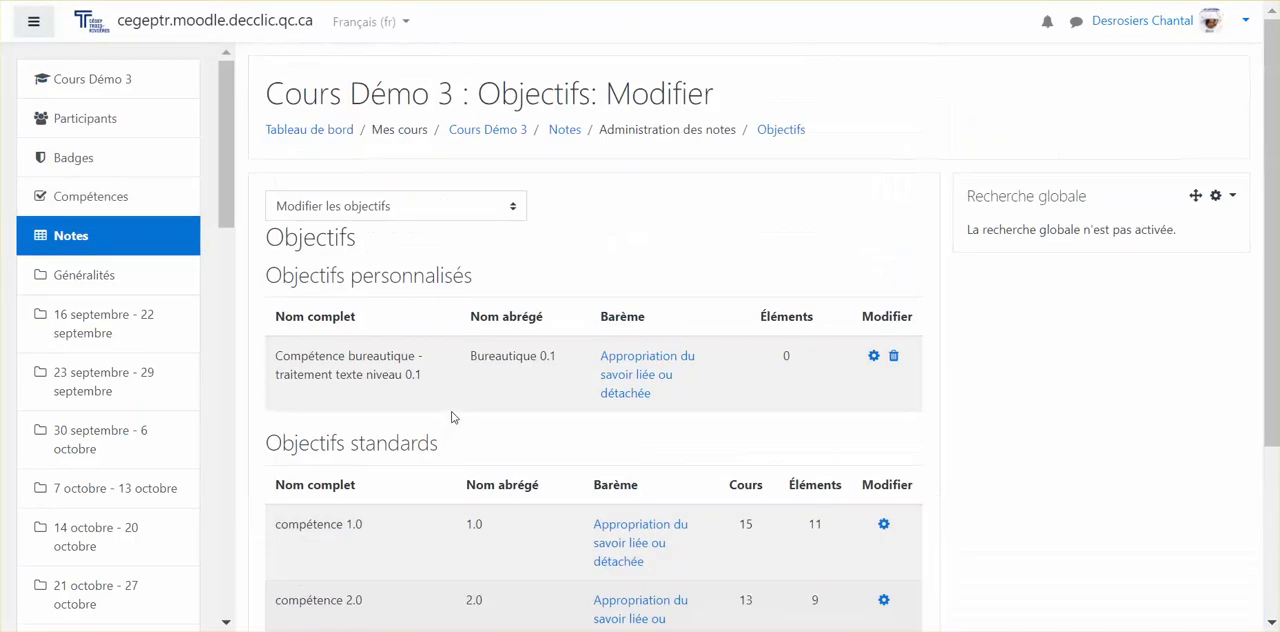
pyautogui.click(788, 130)
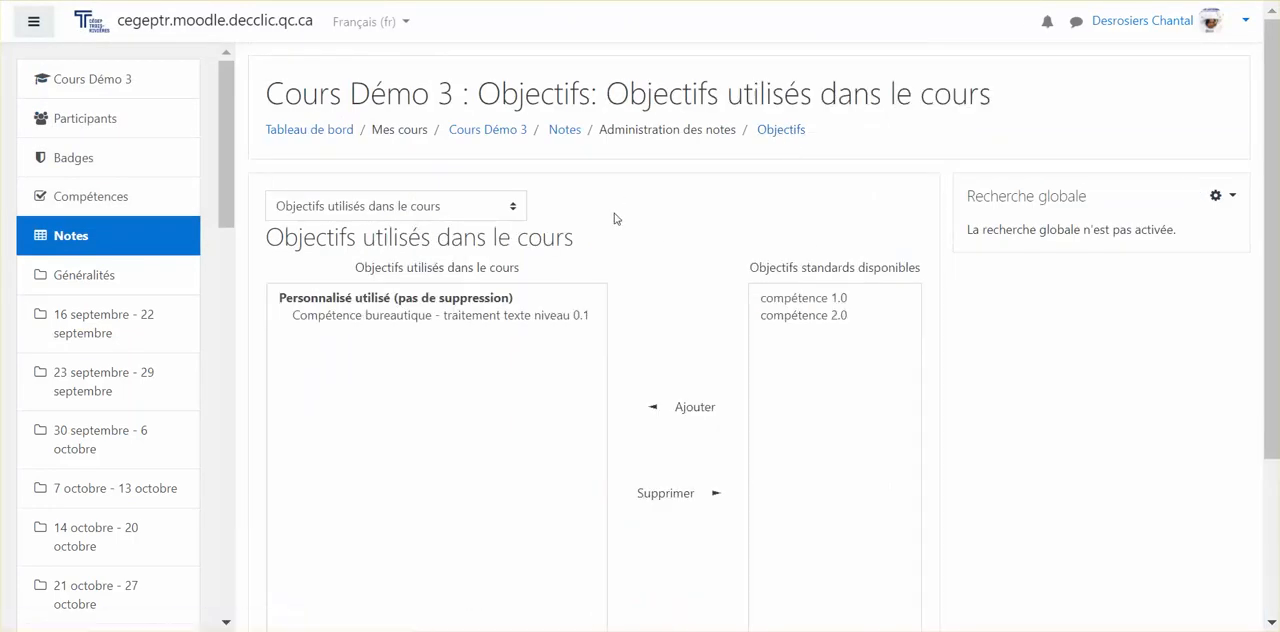
pyautogui.click(485, 207)
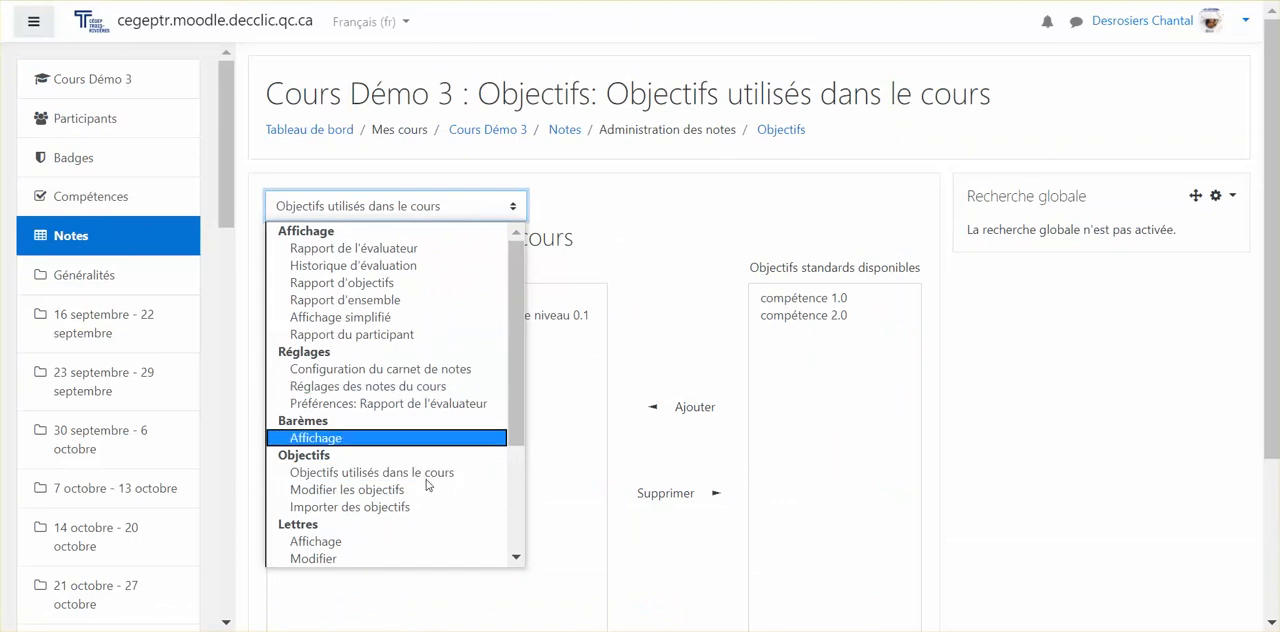
pyautogui.click(407, 510)
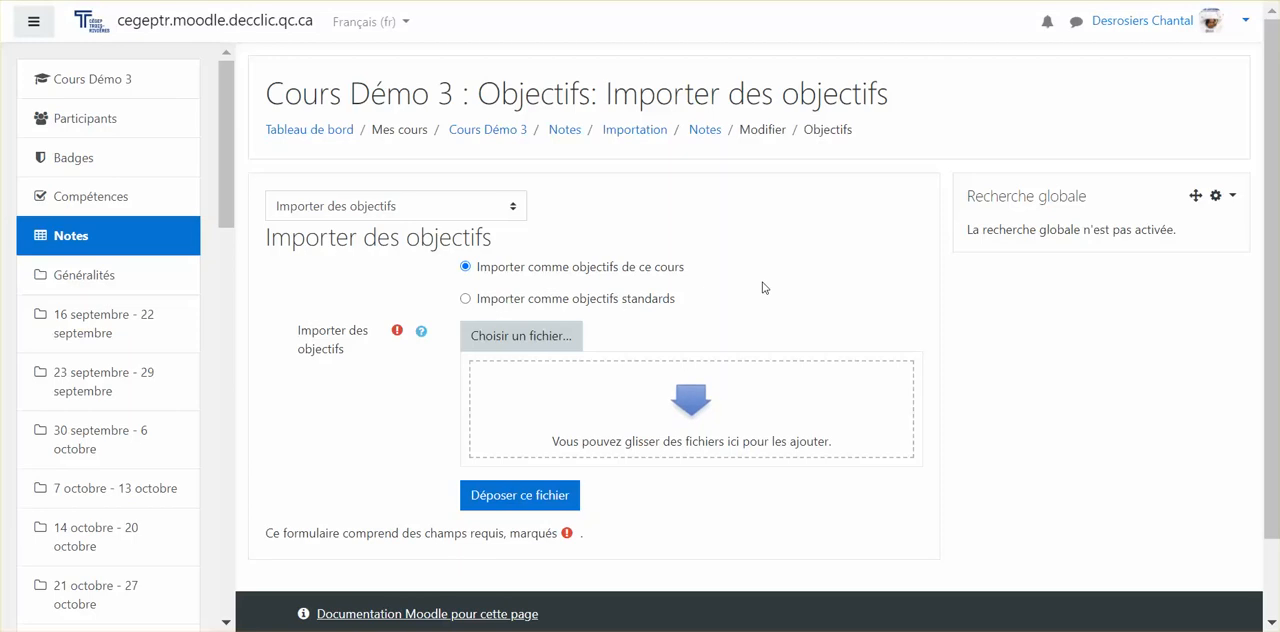
# Try to upload a file from the computer for import as objectives of this course.
pyautogui.click(527, 341)
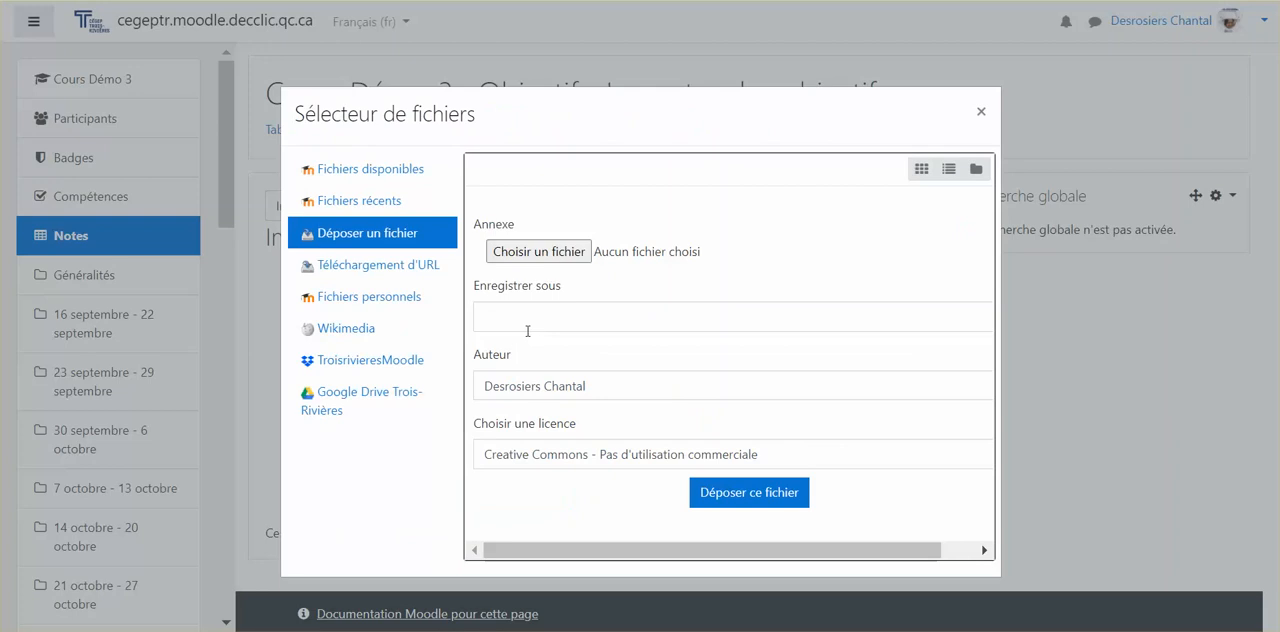
pyautogui.click(527, 256)
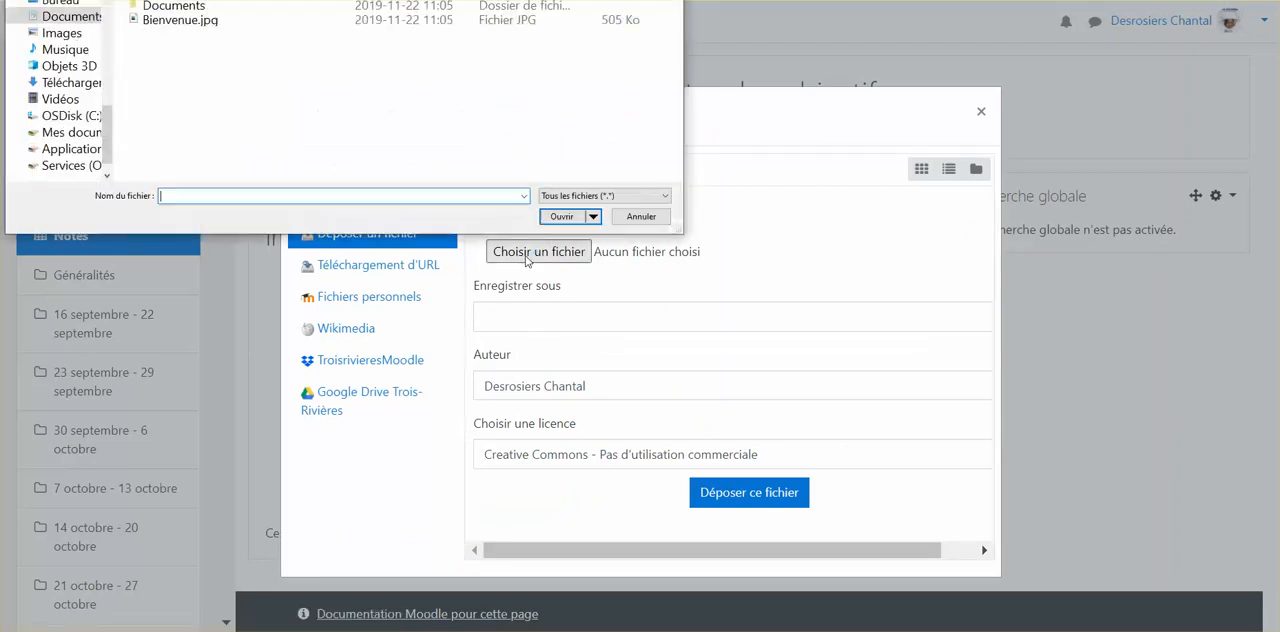
pyautogui.click(224, 21)
pyautogui.click(564, 217)
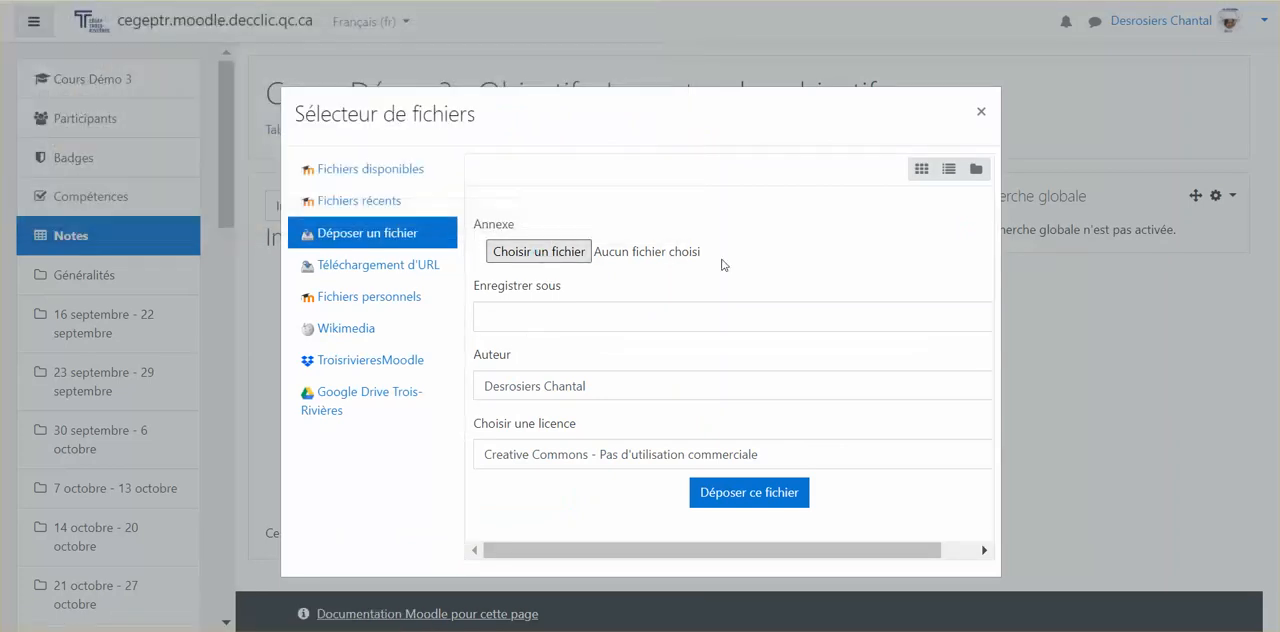
pyautogui.click(768, 498)
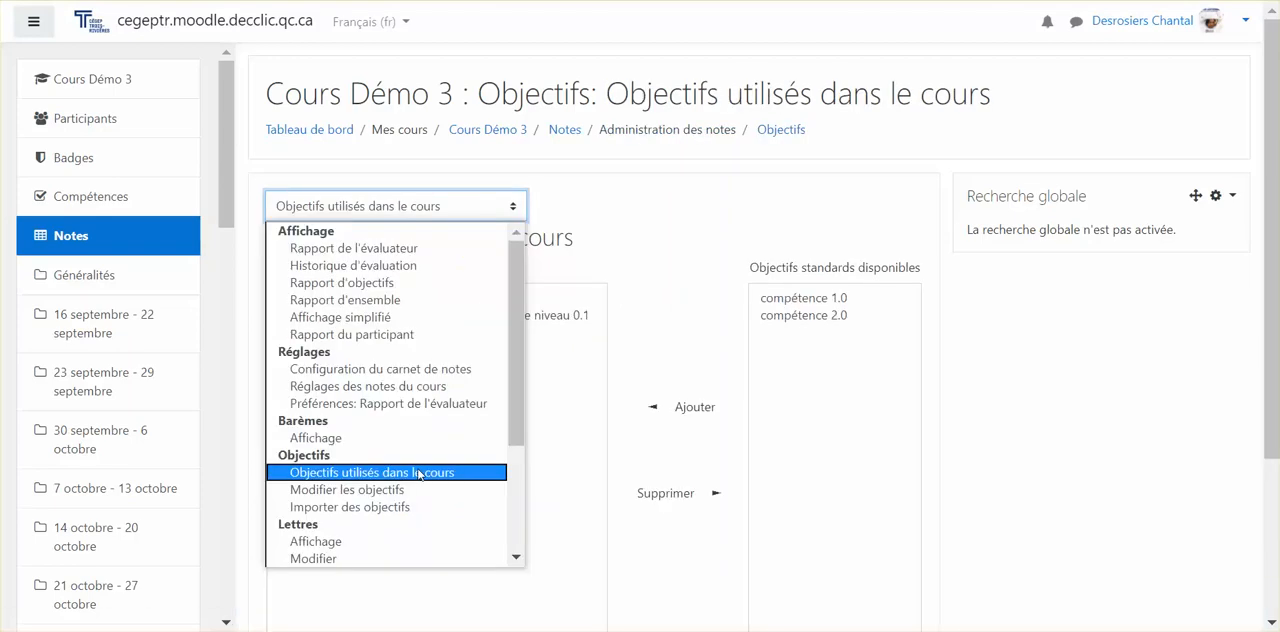
# Try to remove "Compétence bureautique - traitement texte niveau 0.1" from the objectives used in the course.
pyautogui.click(418, 474)
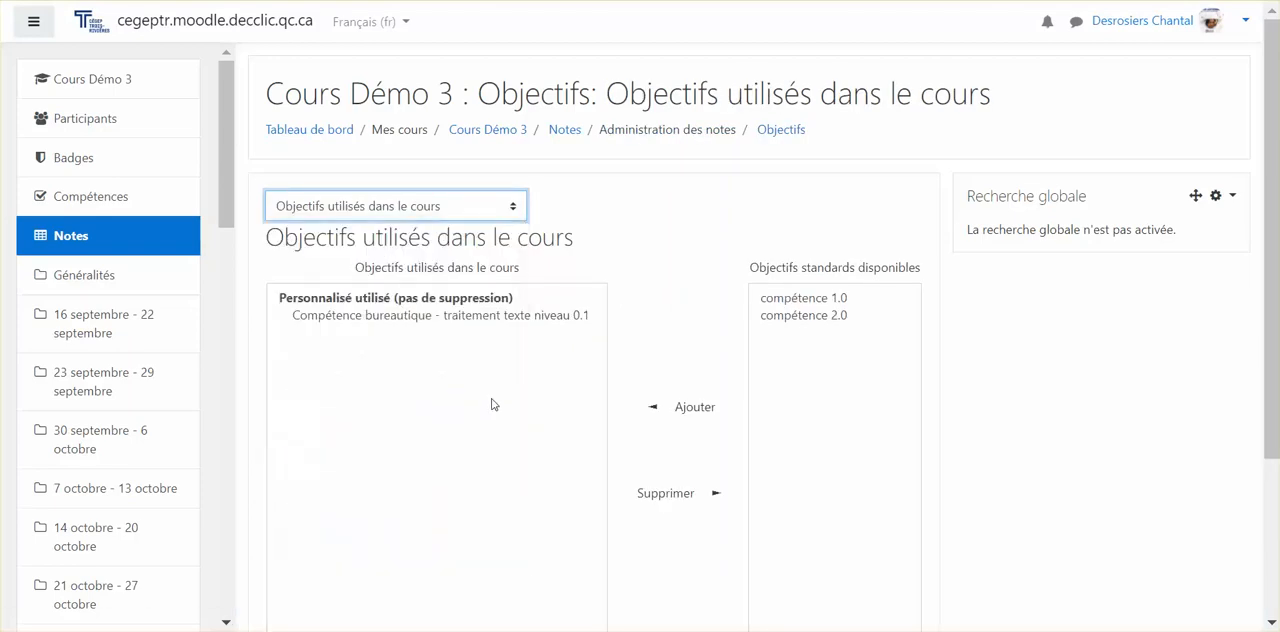
pyautogui.scroll(-2, 527, 320)
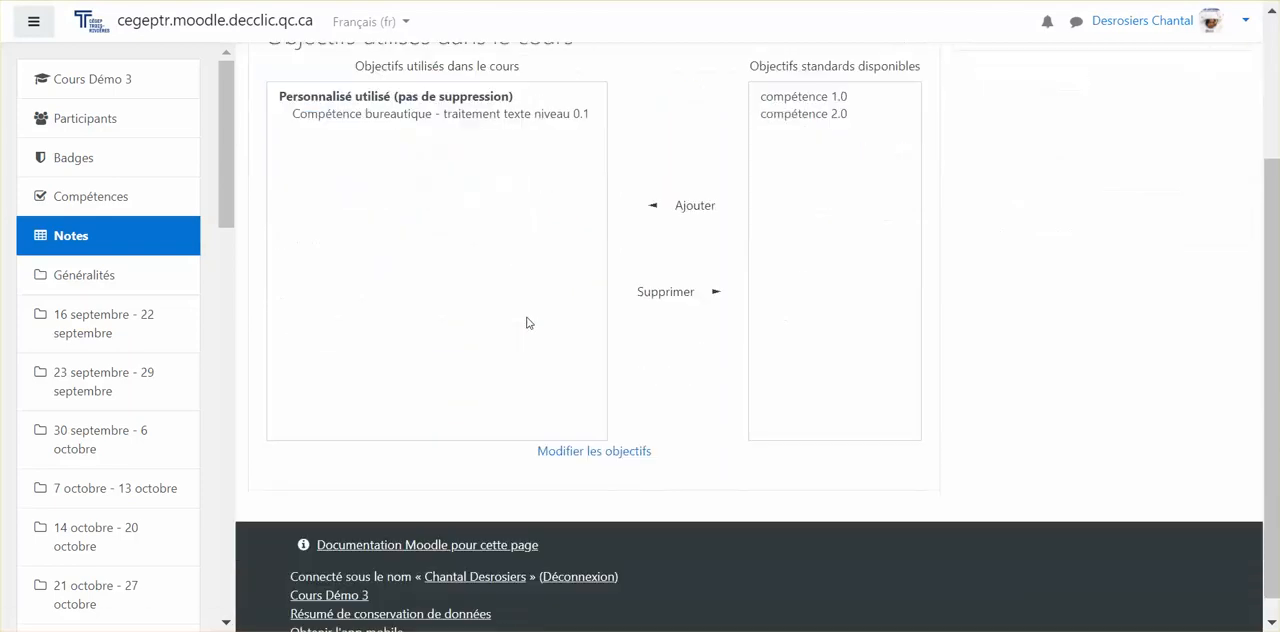
pyautogui.scroll(1, 528, 323)
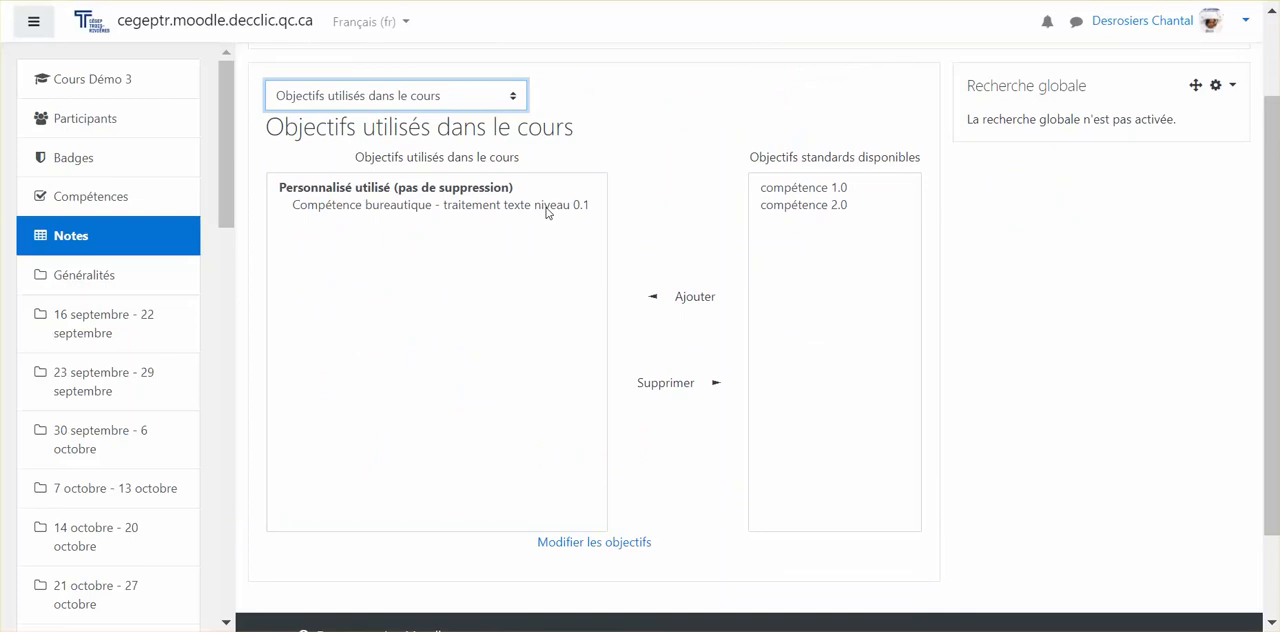
pyautogui.click(546, 206)
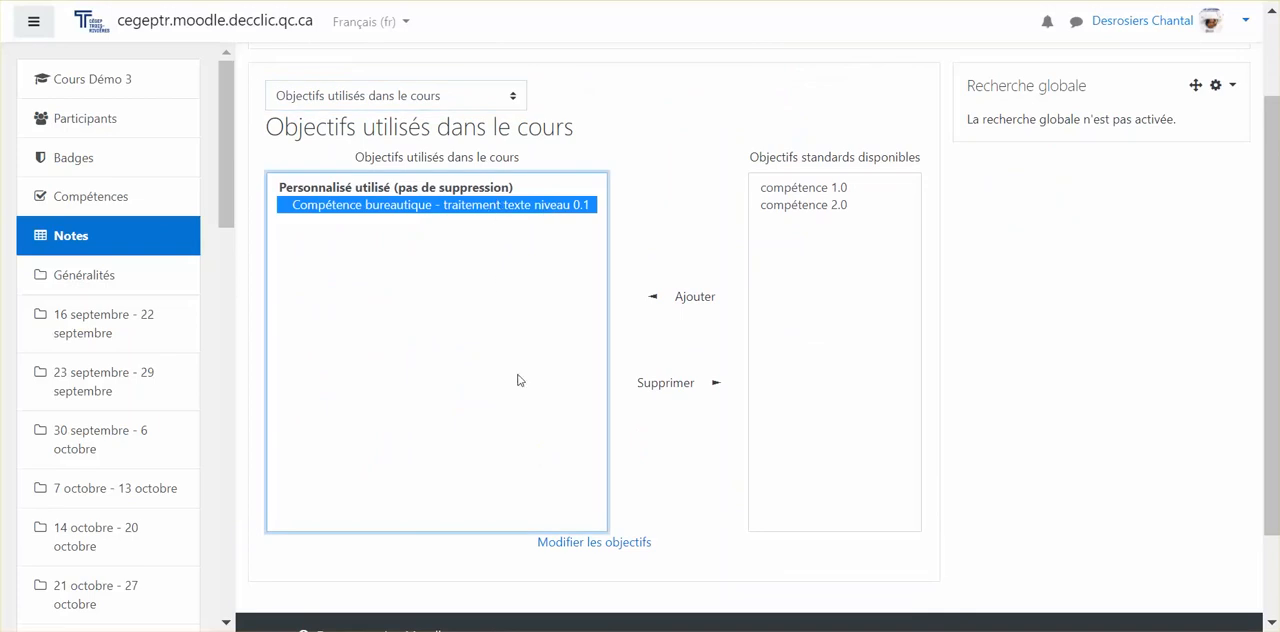
pyautogui.click(678, 400)
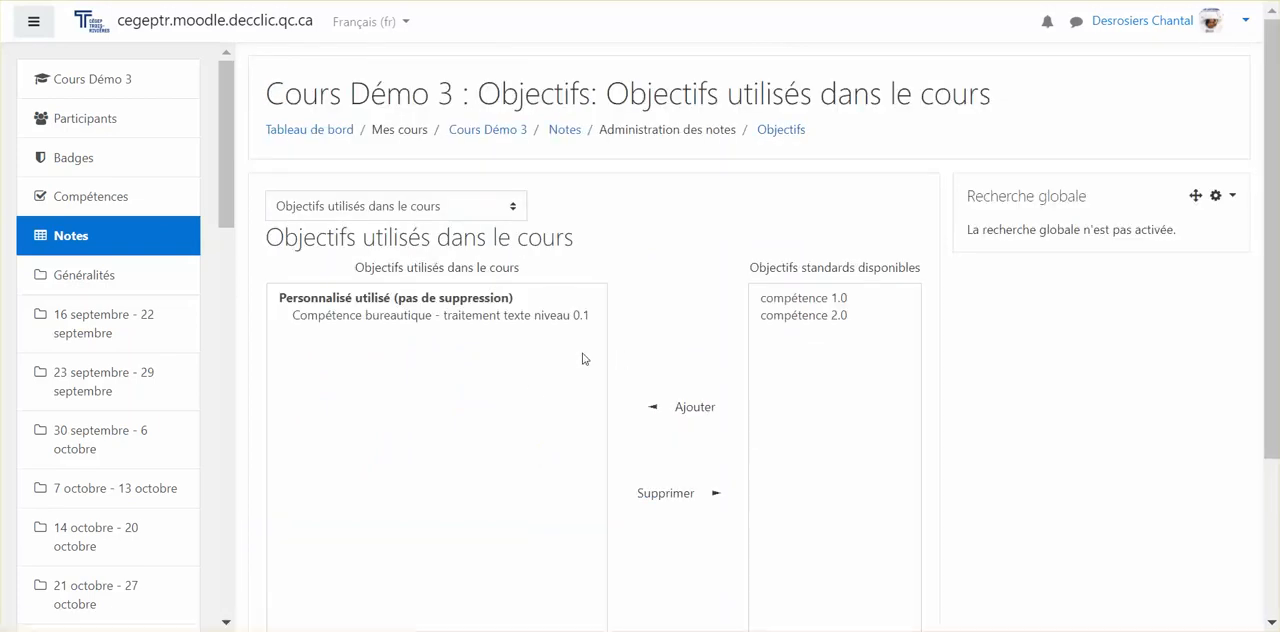
pyautogui.scroll(-1, 511, 350)
pyautogui.scroll(1, 511, 350)
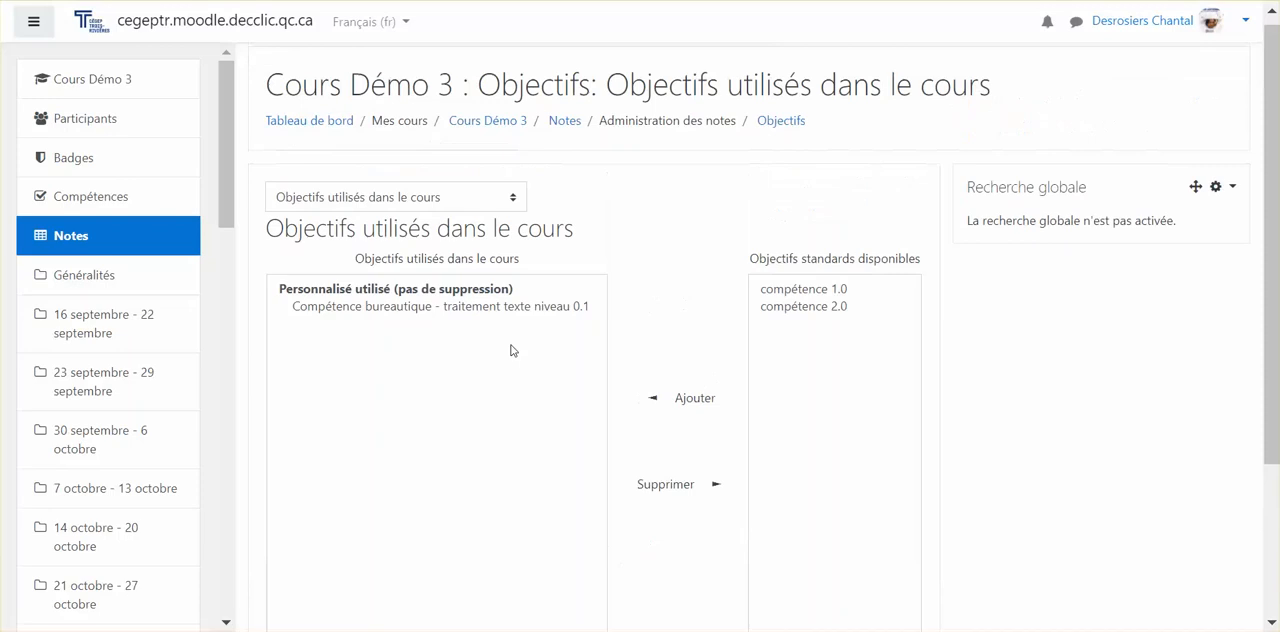
# Add the standard objectives "compétence 1.0" and "compétence 2.0" to the objectives used in the course.
pyautogui.click(815, 297)
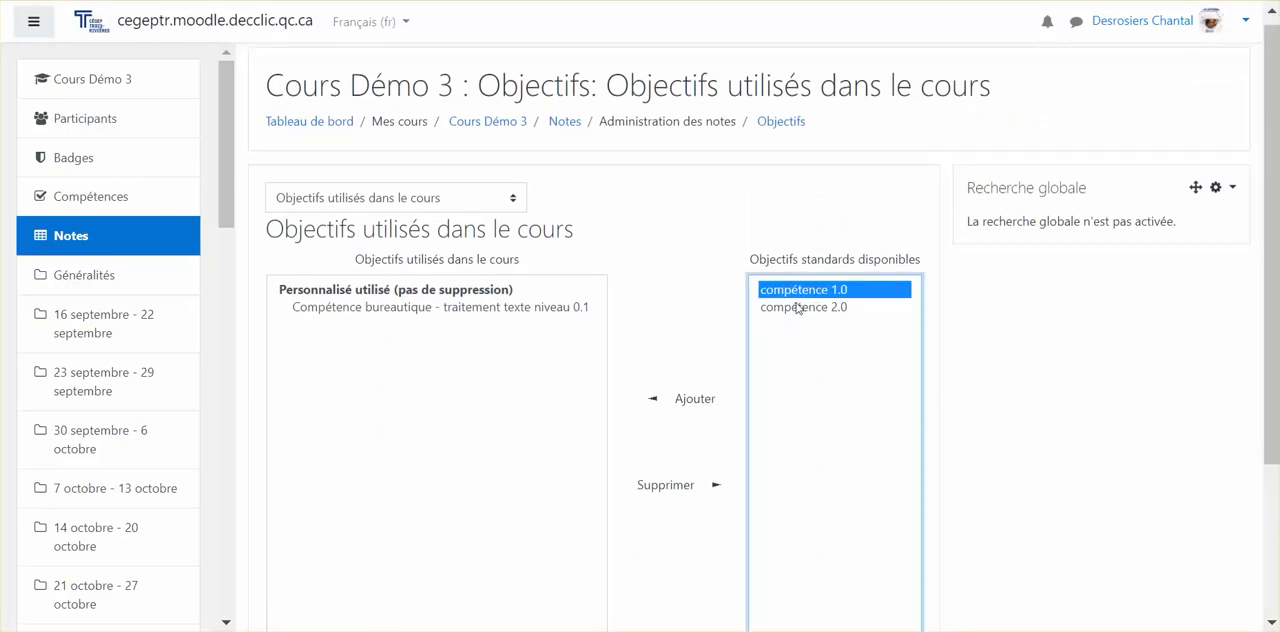
pyautogui.keyDown('shift'); pyautogui.click(818, 307); pyautogui.keyUp('shift')
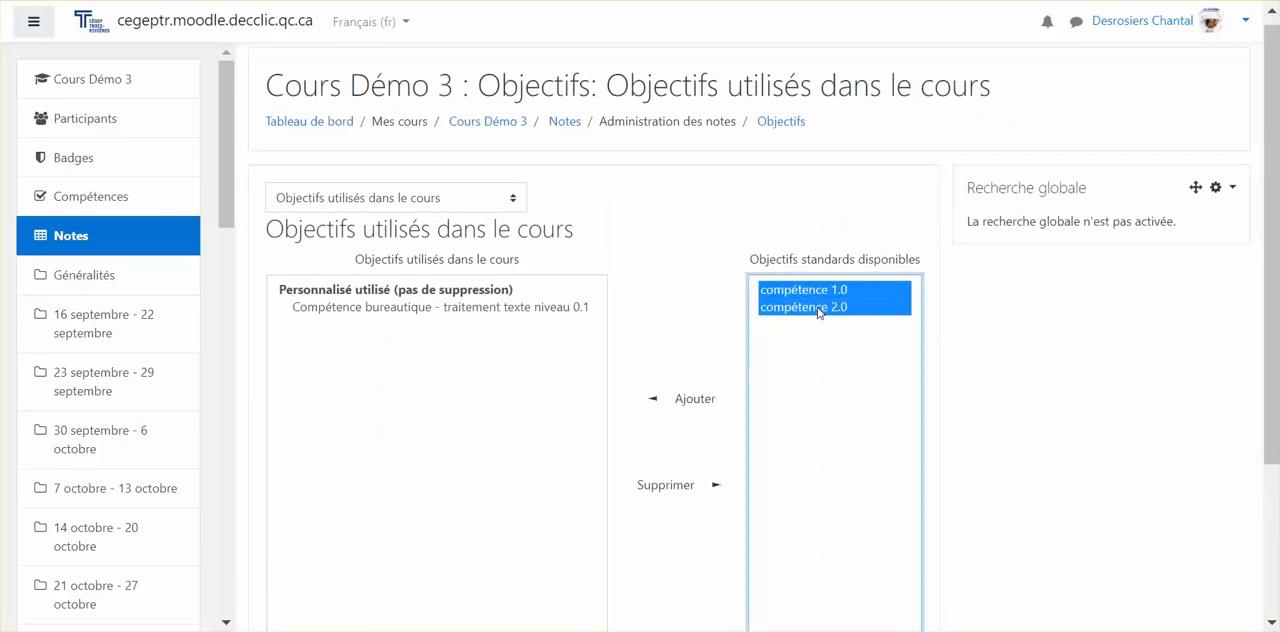
pyautogui.click(681, 408)
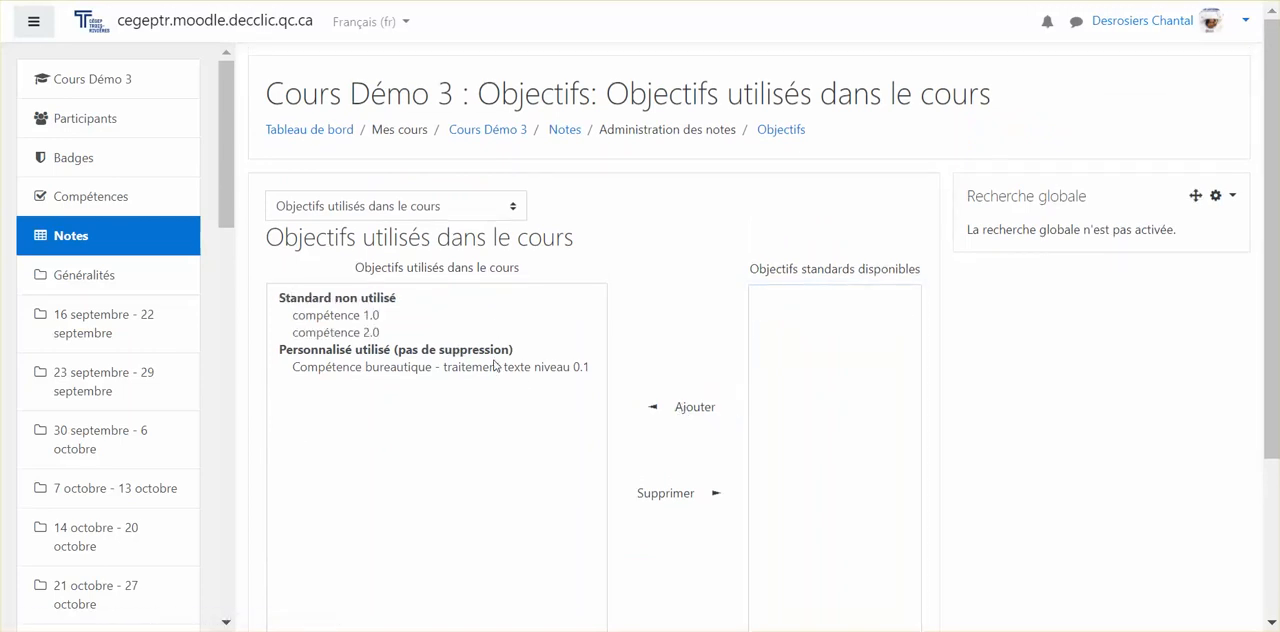
# Remove the standard objectives "compétence 1.0" and "compétence 2.0" from the objectives used in the course.
pyautogui.click(375, 319)
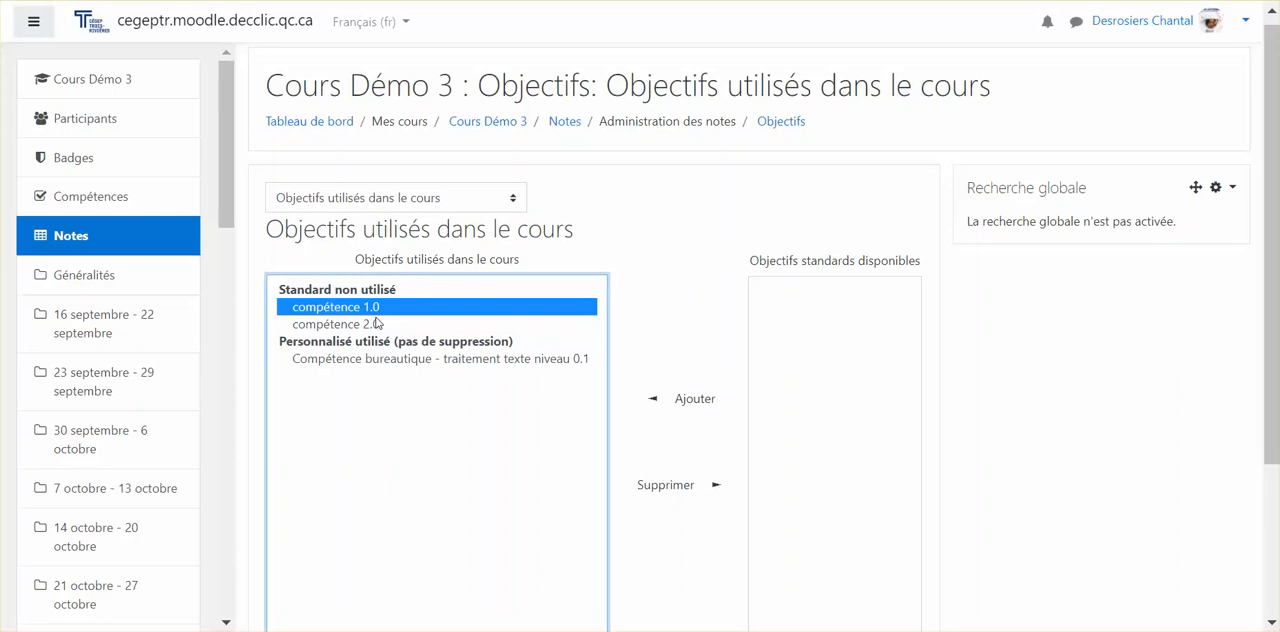
pyautogui.click(679, 486)
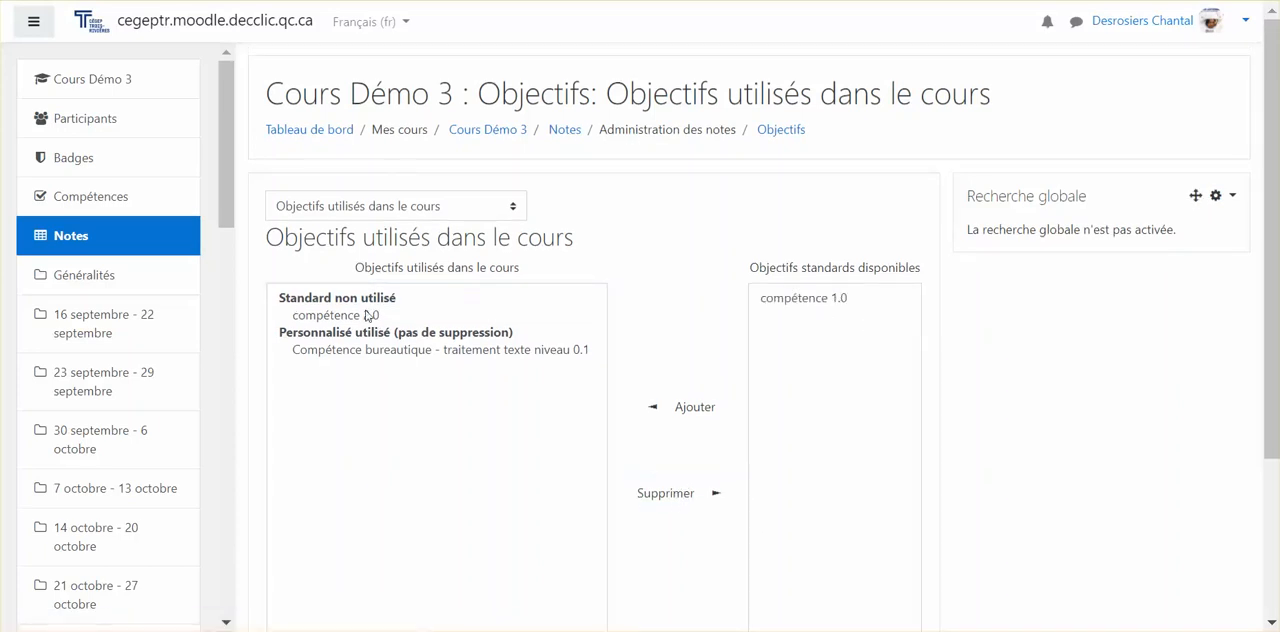
pyautogui.click(366, 316)
pyautogui.click(678, 492)
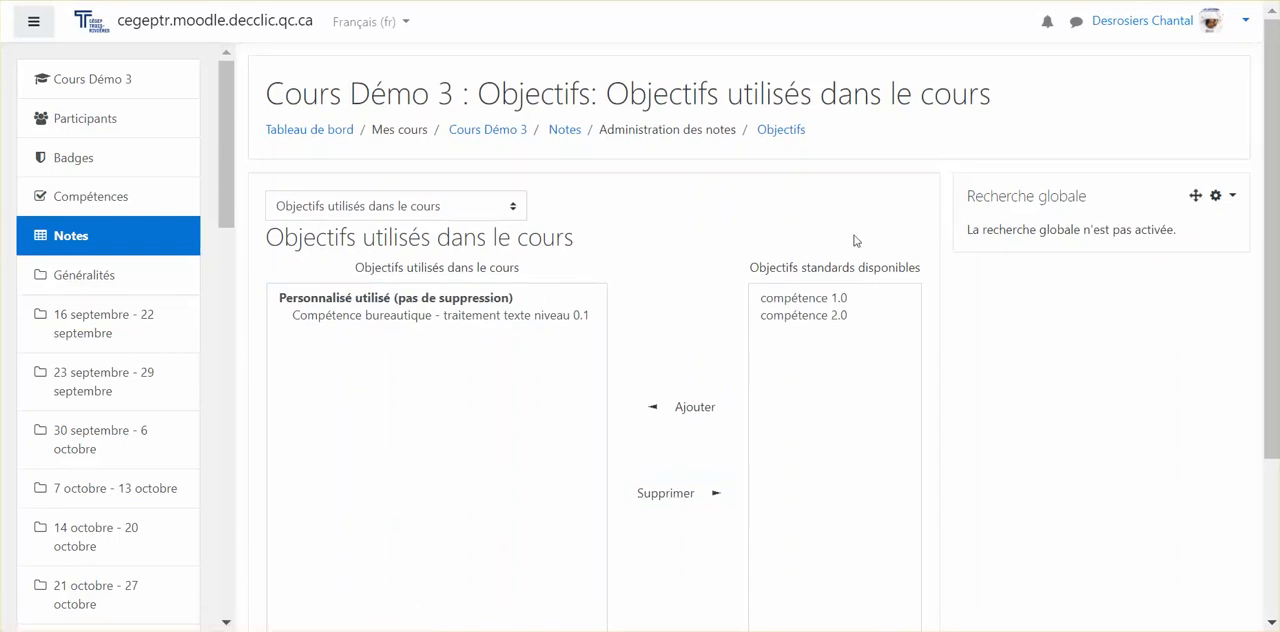
# Open the page for modifying the course's objectives and look over its custom and standard objectives.
pyautogui.scroll(-3, 805, 360)
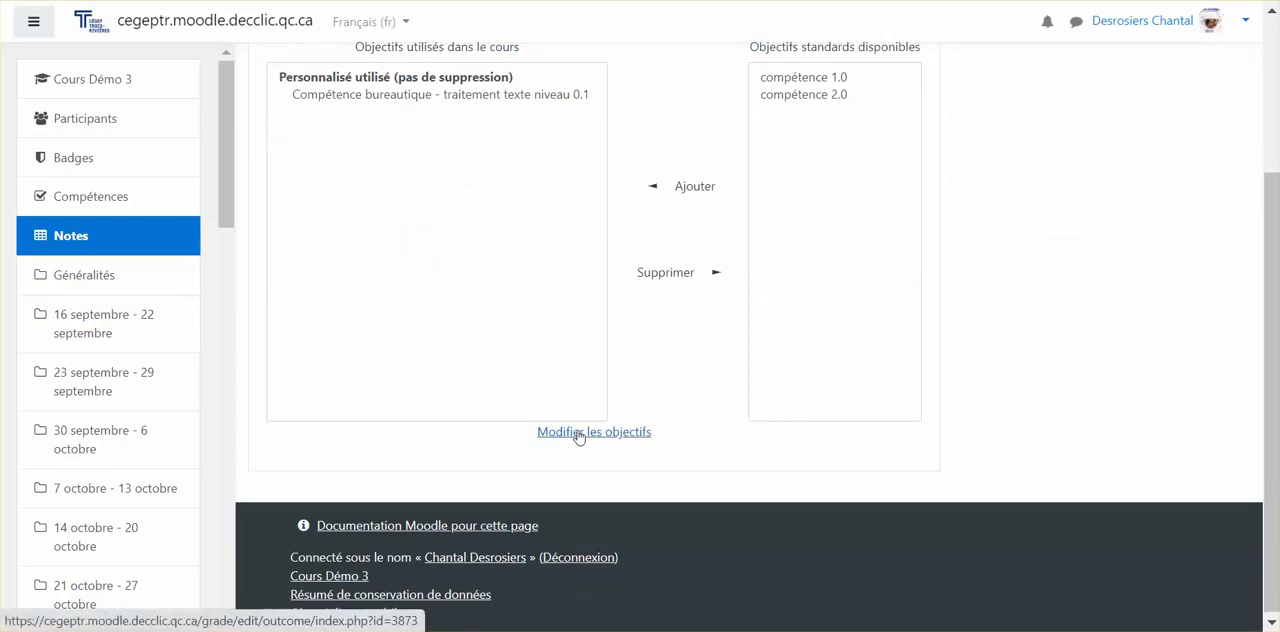
pyautogui.click(578, 433)
pyautogui.scroll(-3, 579, 438)
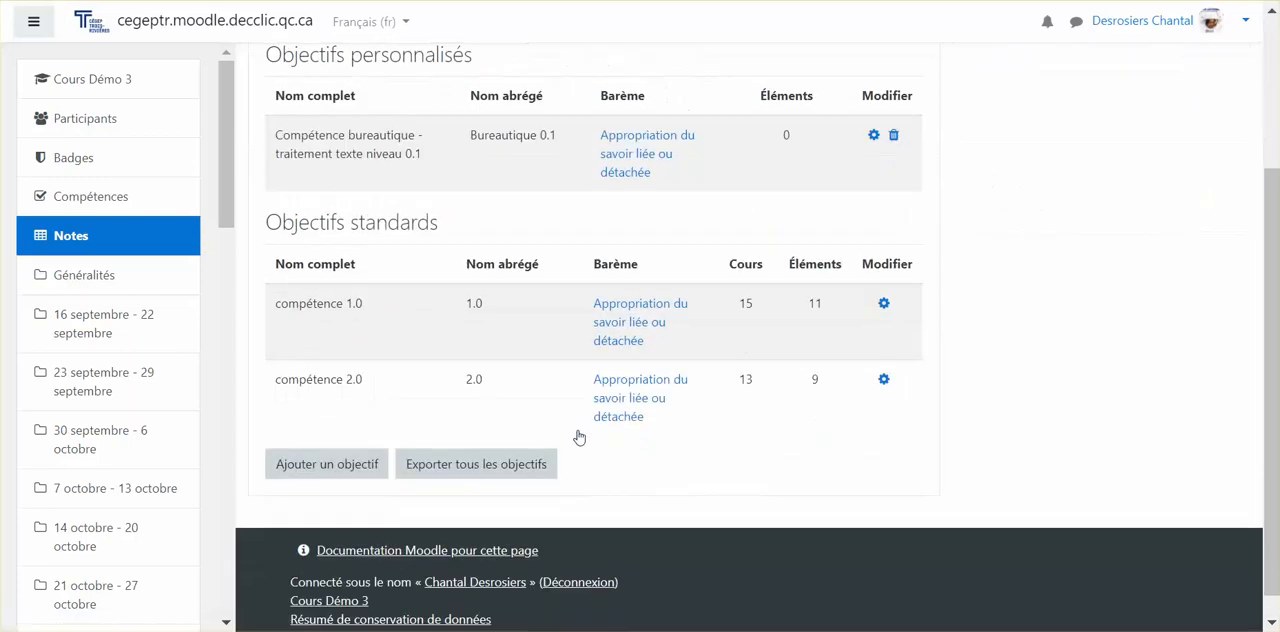
pyautogui.scroll(3, 579, 438)
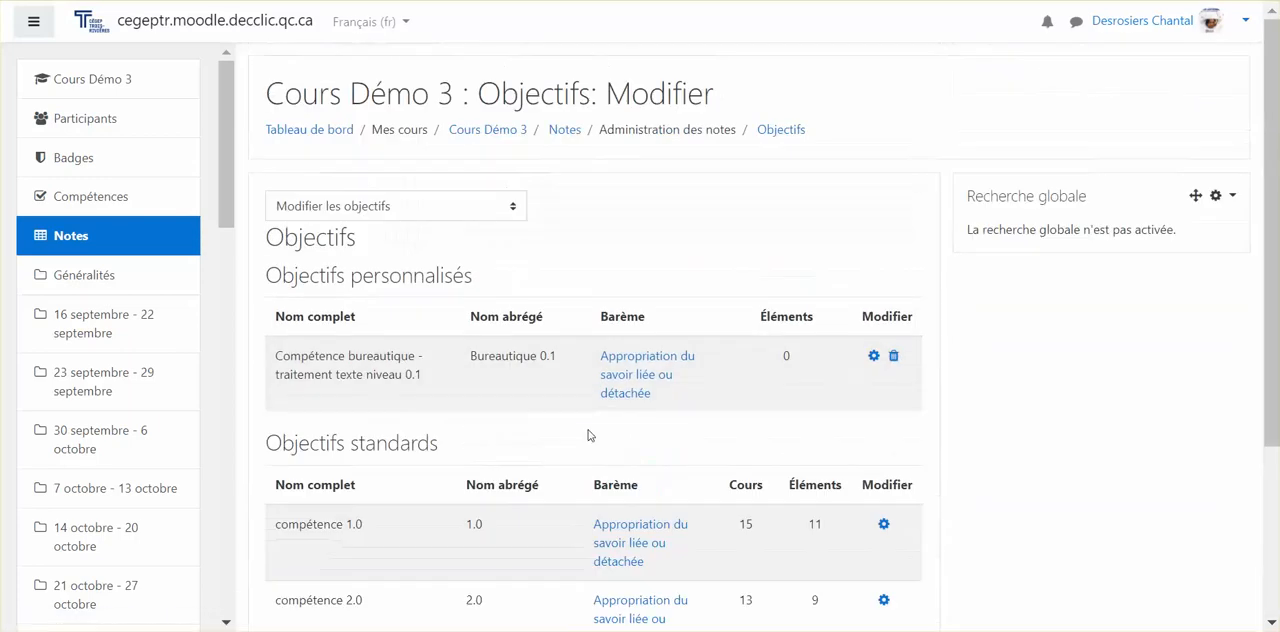
# Make "Compétence bureautique - traitement texte niveau 0.1" a standard objective, set its scale to "Default competence scale", and save it.
pyautogui.click(873, 357)
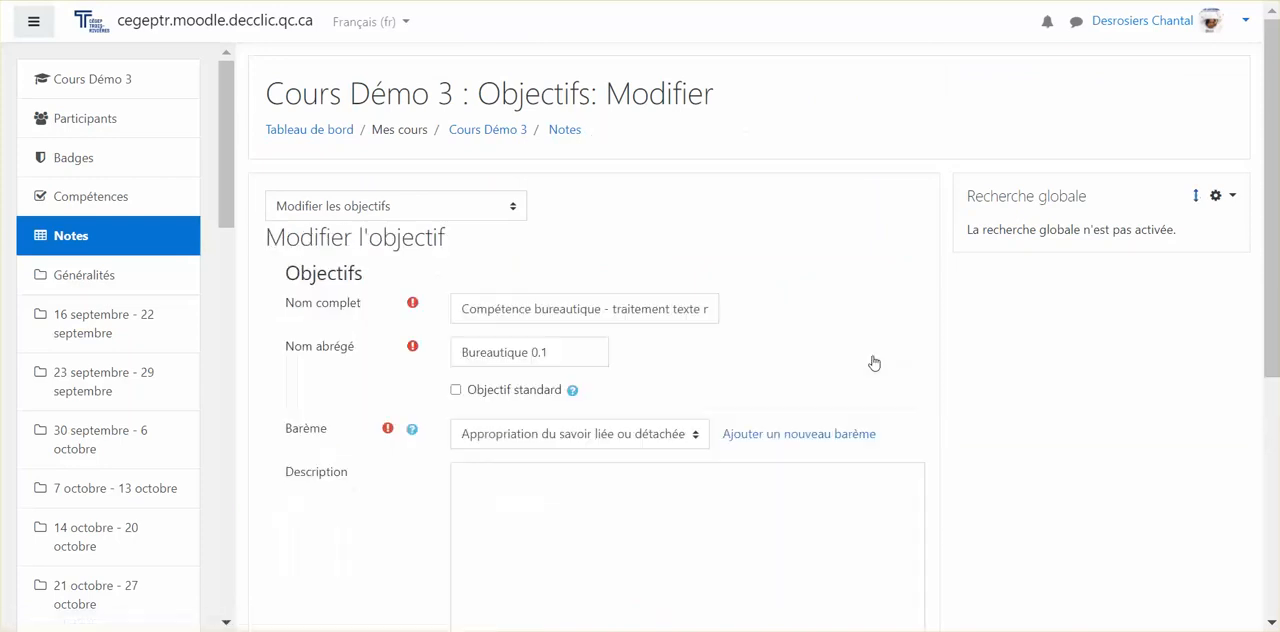
pyautogui.scroll(-3, 596, 357)
pyautogui.scroll(2, 596, 357)
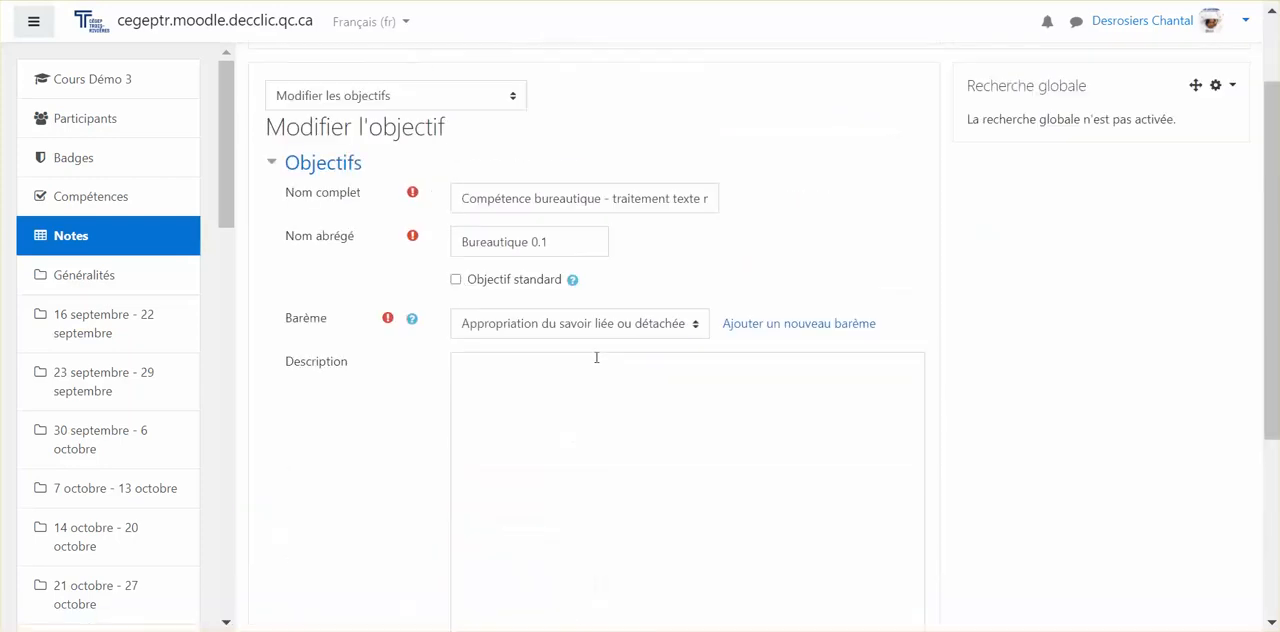
pyautogui.click(457, 279)
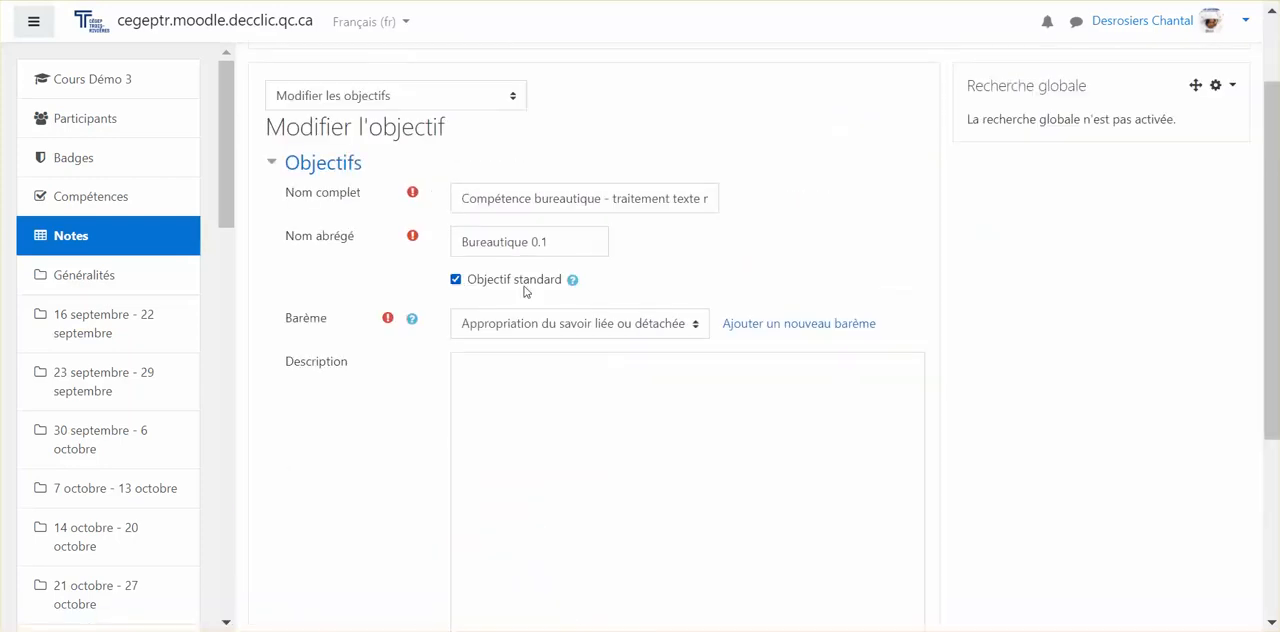
pyautogui.click(582, 333)
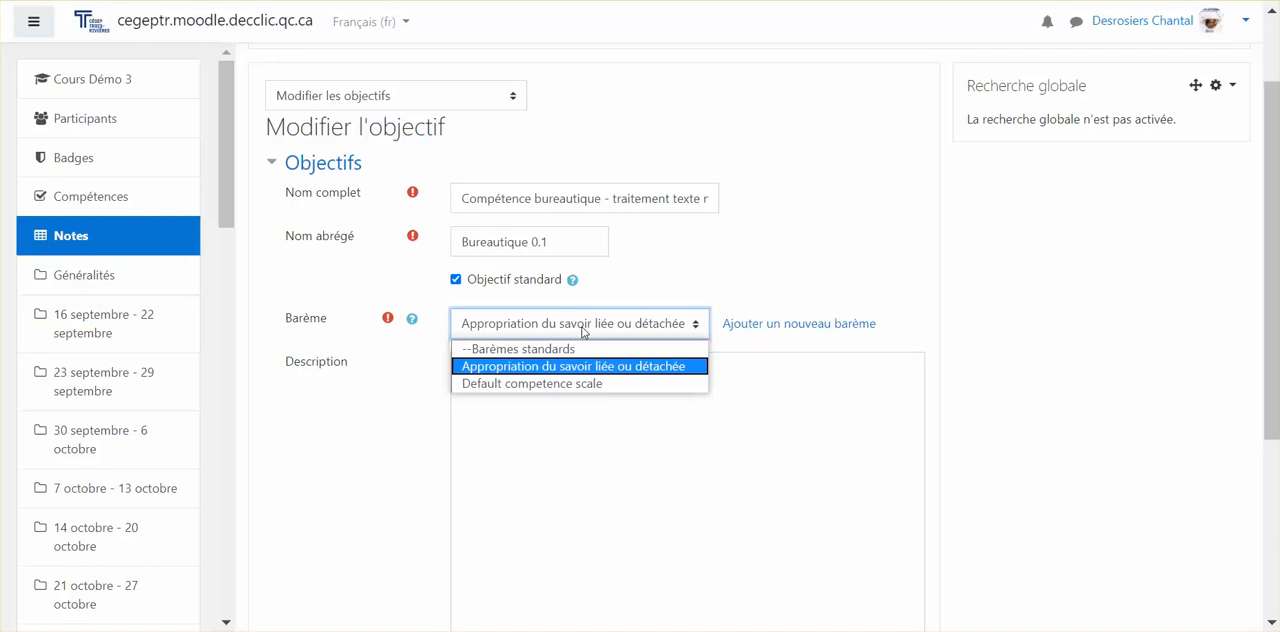
pyautogui.click(555, 386)
pyautogui.scroll(-3, 618, 350)
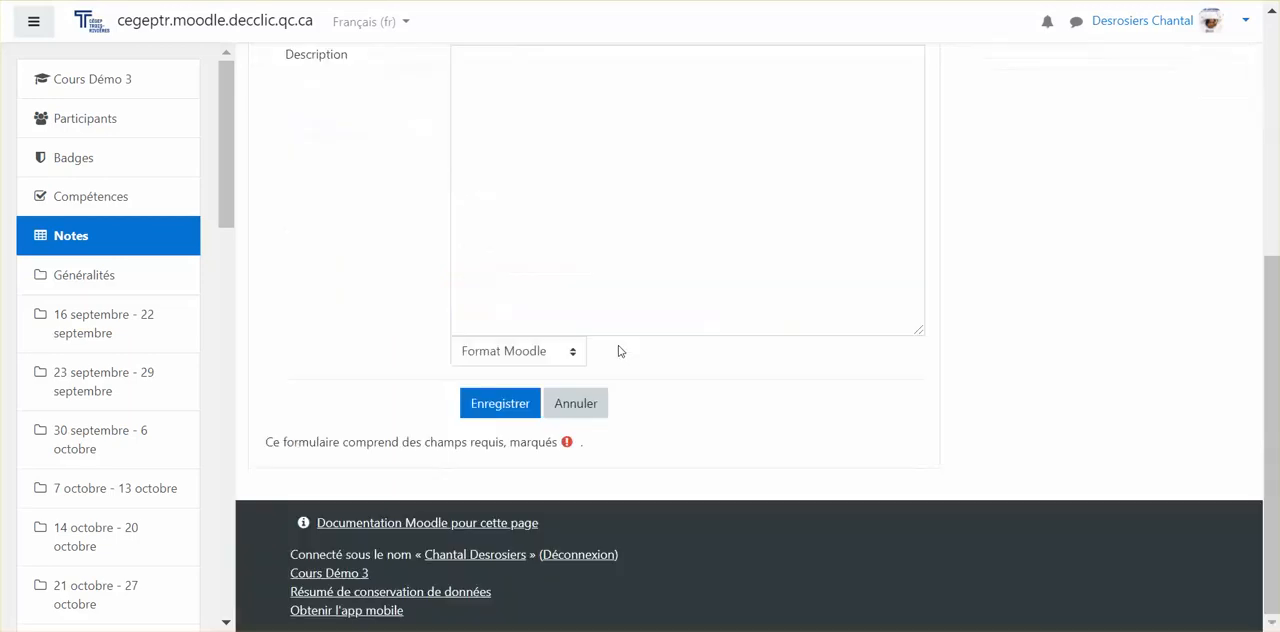
pyautogui.click(490, 400)
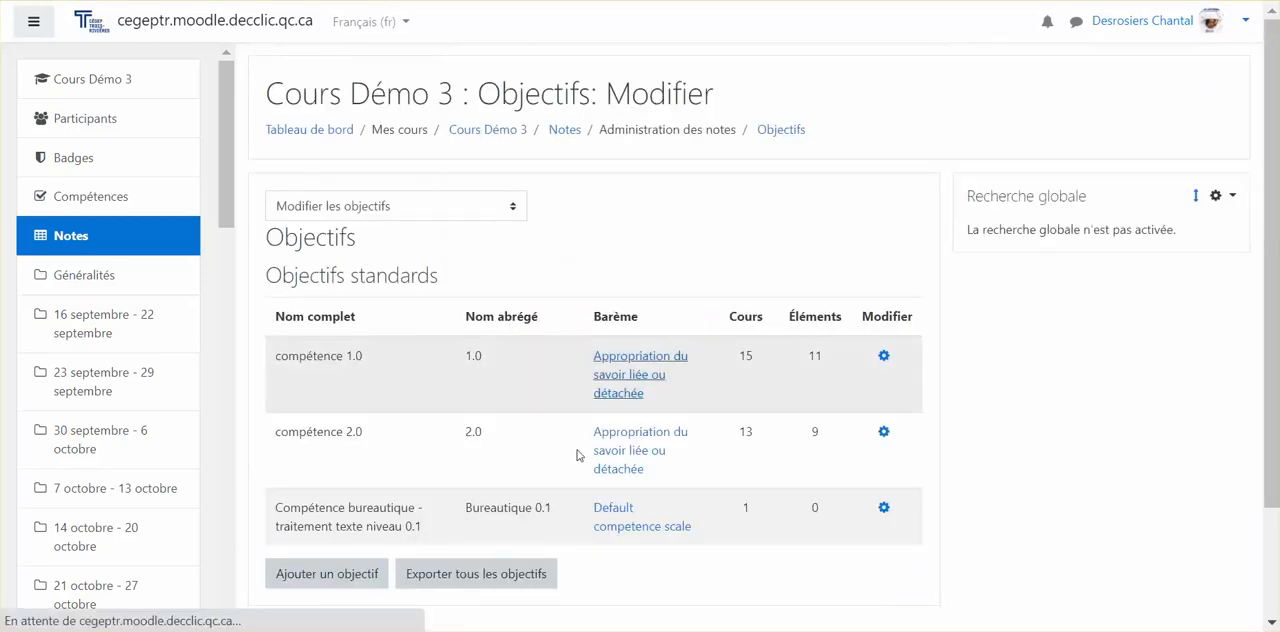
# Reopen the bureautique objective, start adding a new scale from it, and name the scale "Compétence - bareme".
pyautogui.click(883, 503)
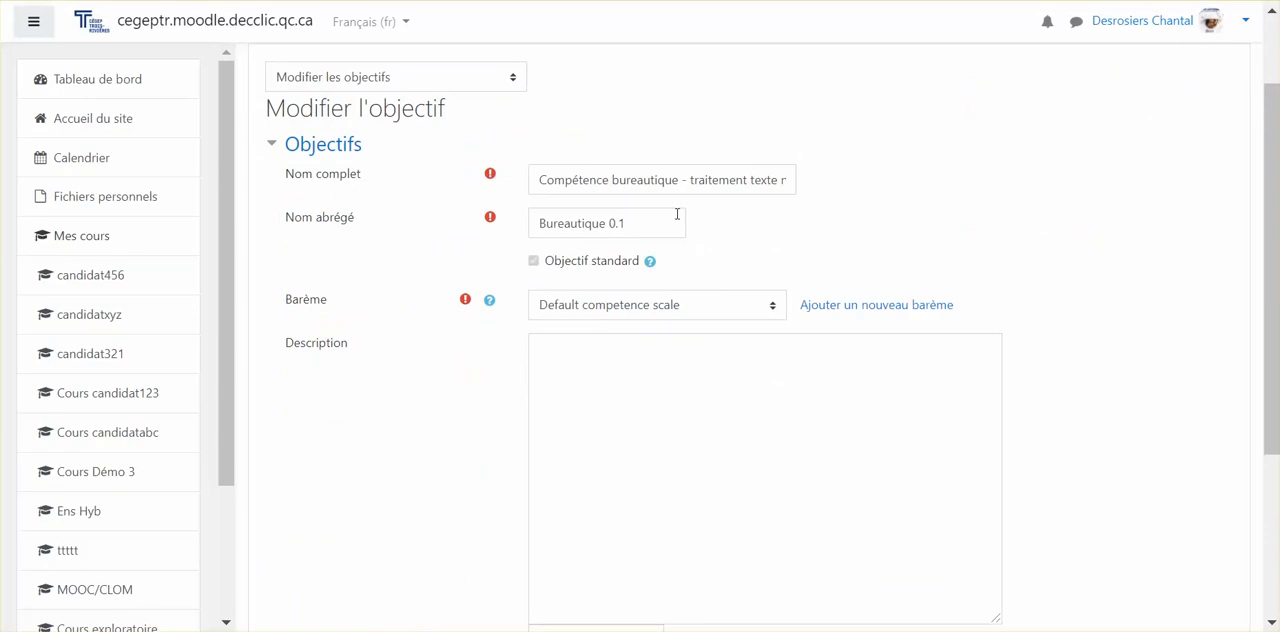
pyautogui.click(847, 307)
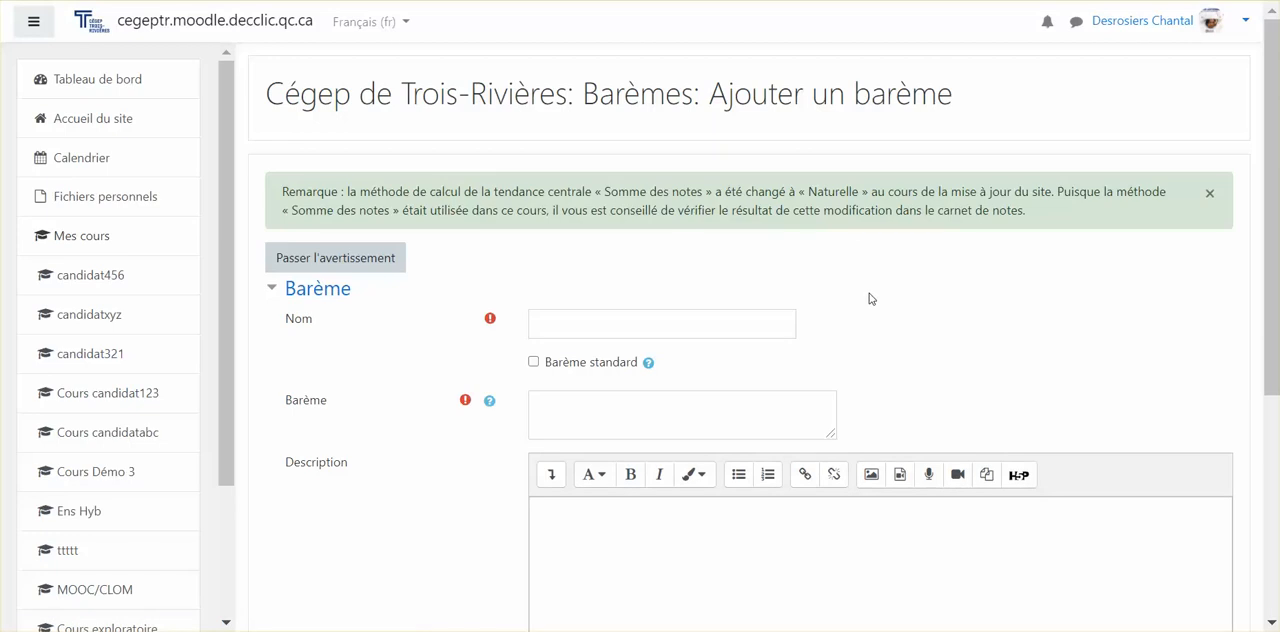
pyautogui.click(585, 318)
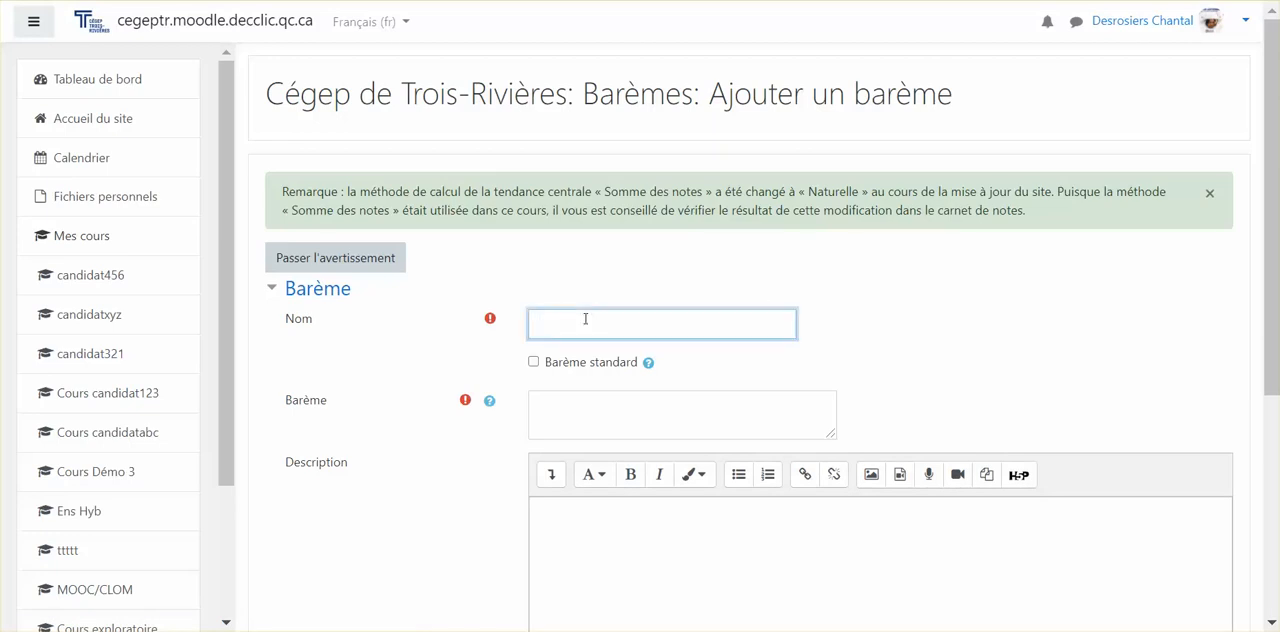
pyautogui.write('Compétence - bareme')
pyautogui.click(534, 363)
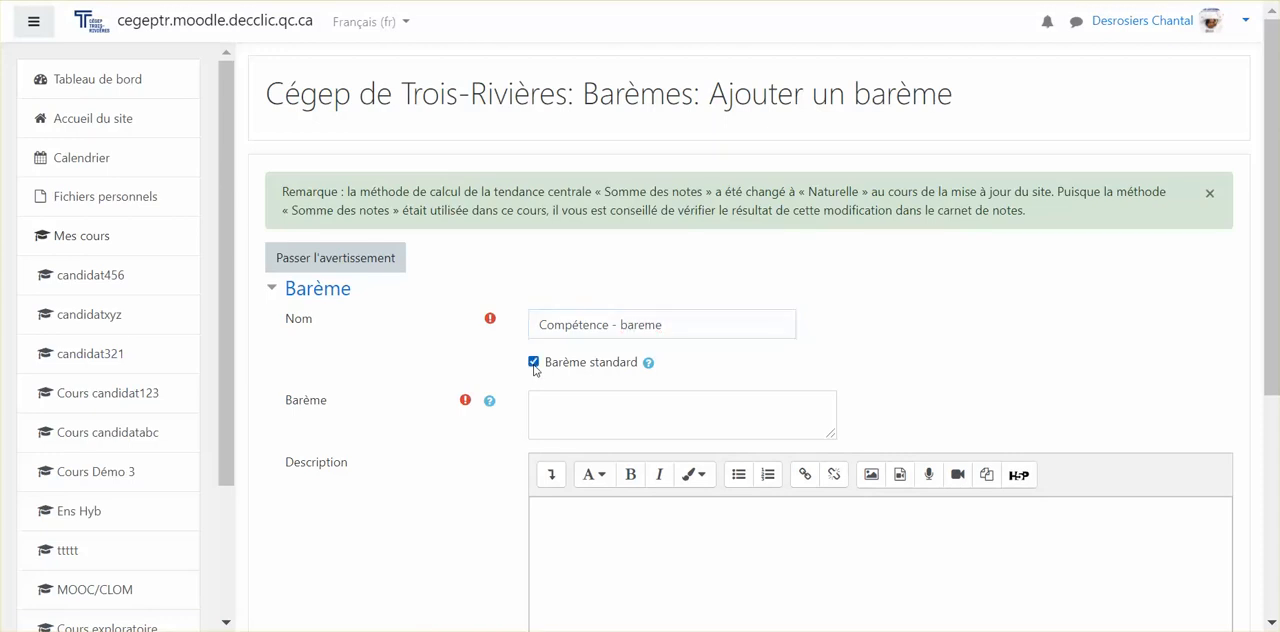
# Enter "réussite", "échec" and "à discuter" on separate lines as the values of the non-standard scale, and save it.
pyautogui.click(544, 400)
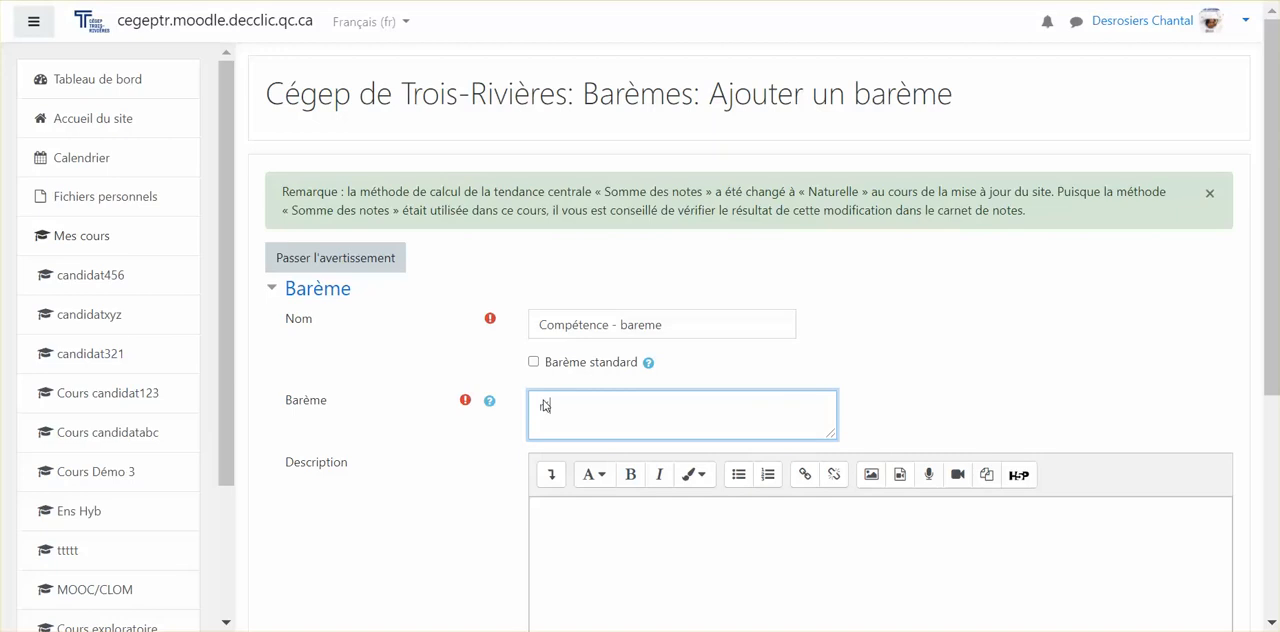
pyautogui.write('S')
pyautogui.write('éussite')
pyautogui.press('Return')
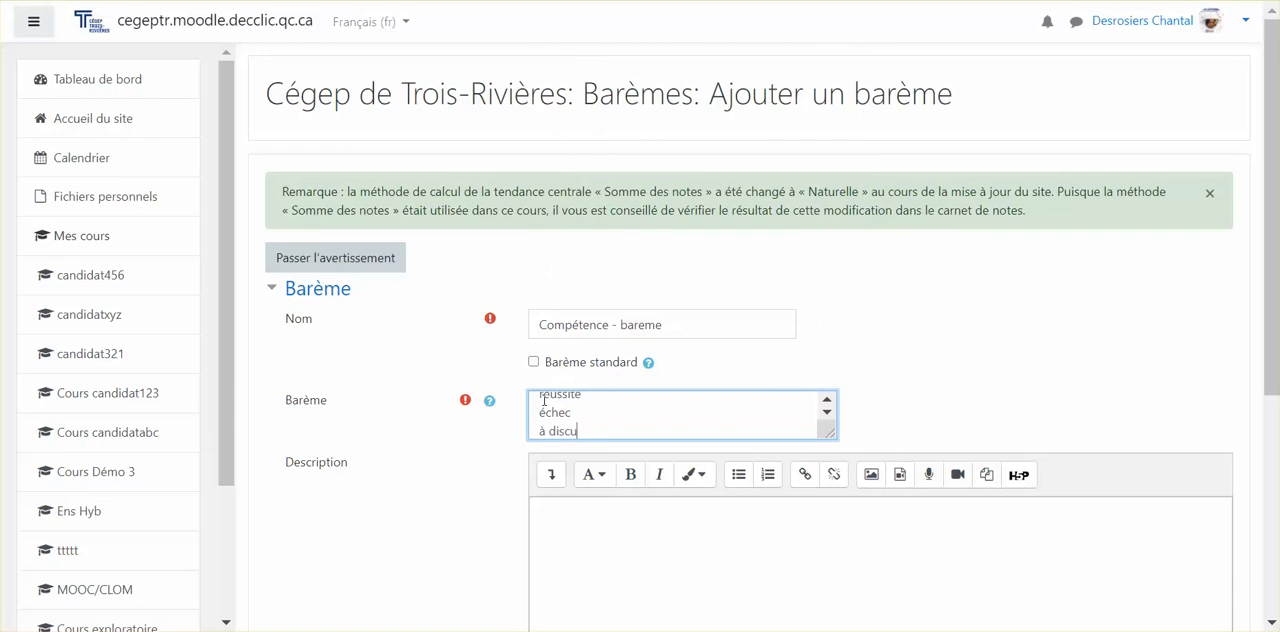
pyautogui.click(603, 534)
pyautogui.scroll(-2, 600, 531)
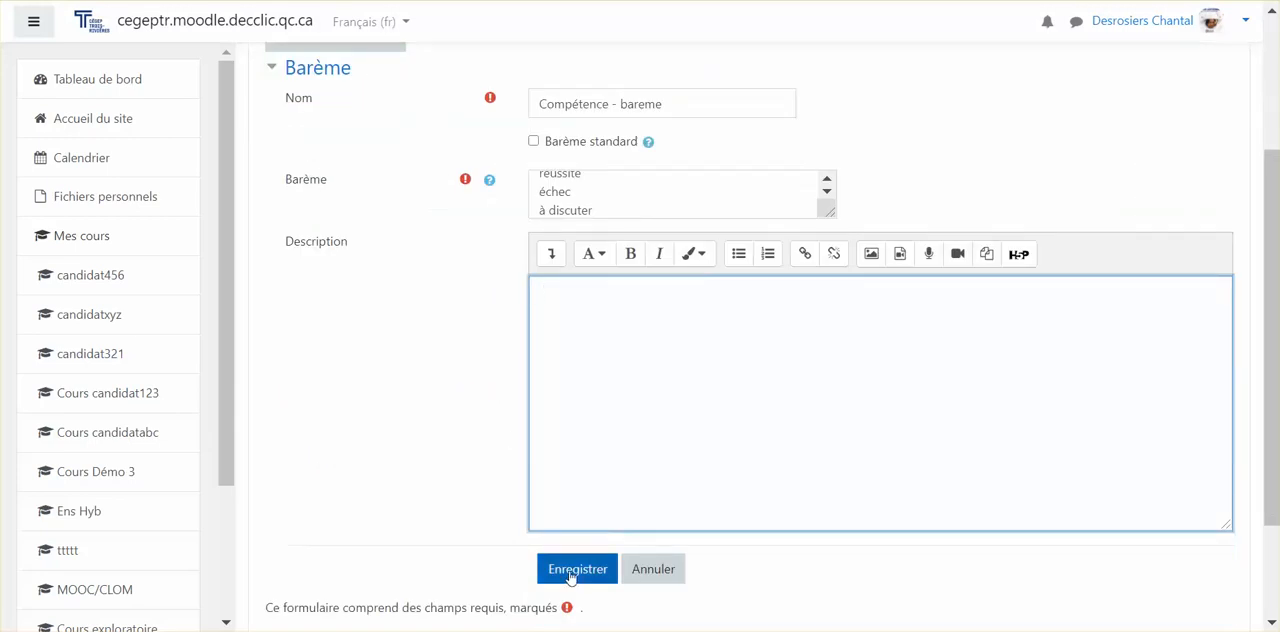
pyautogui.click(570, 572)
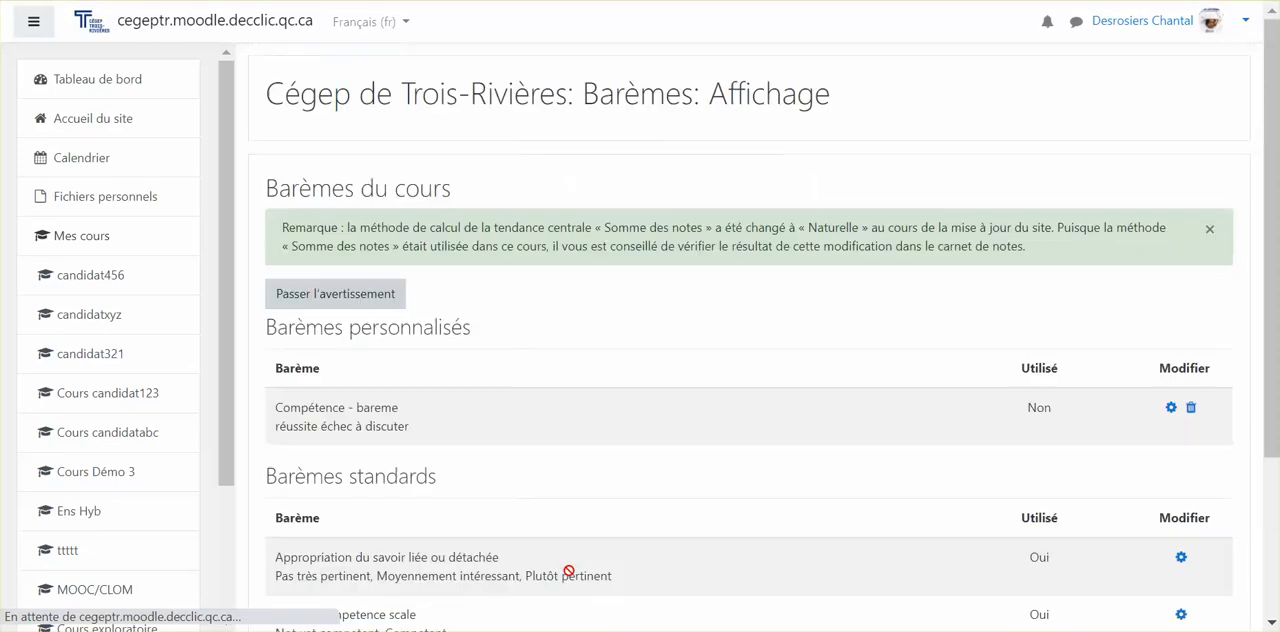
pyautogui.scroll(-2, 737, 463)
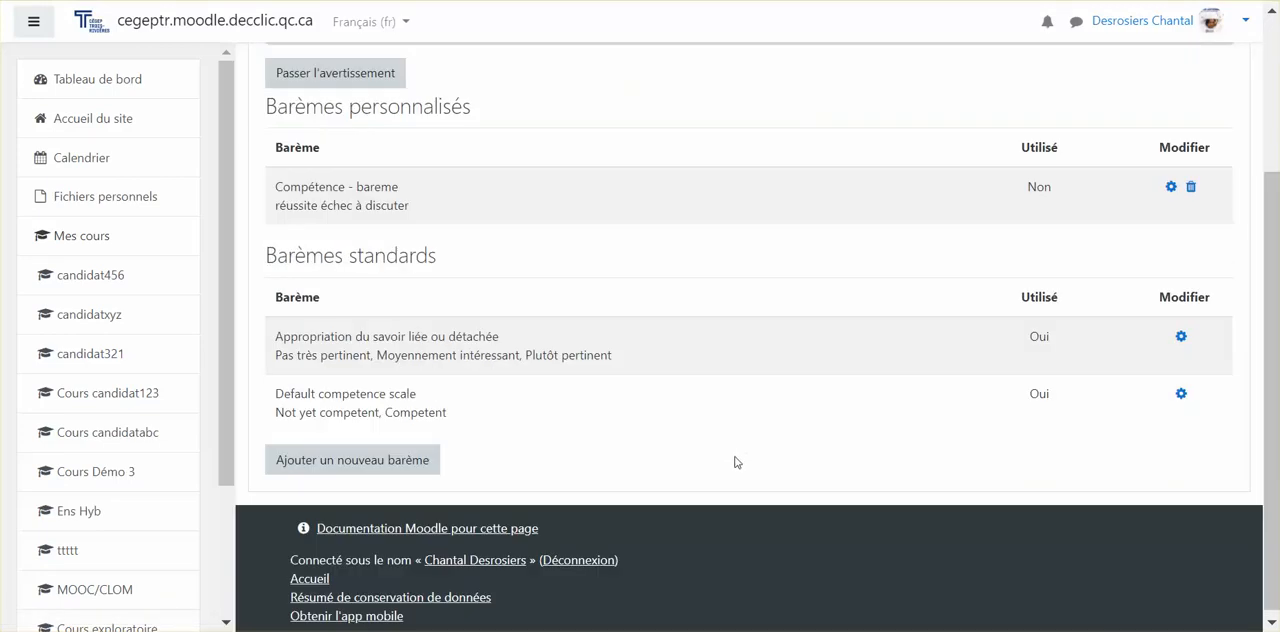